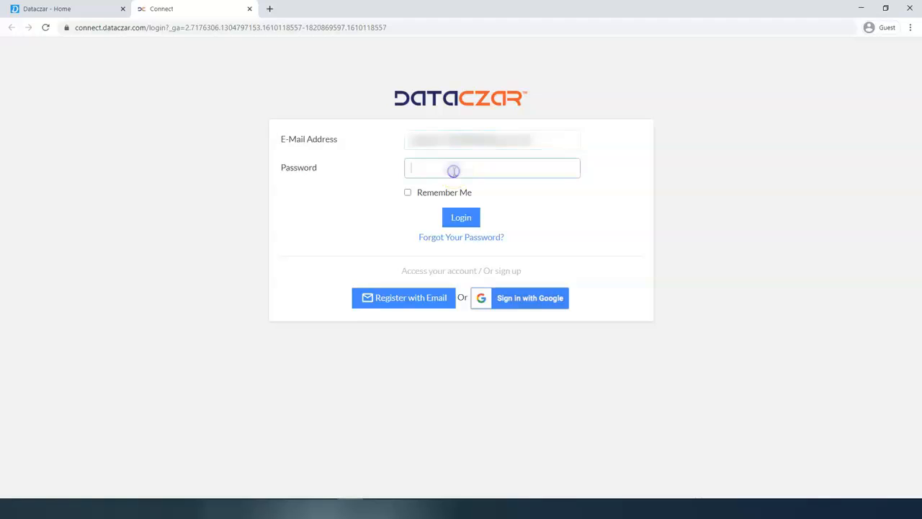
# Step: Enter the account password and log in to Dataczar Connect
pyautogui.write('••')
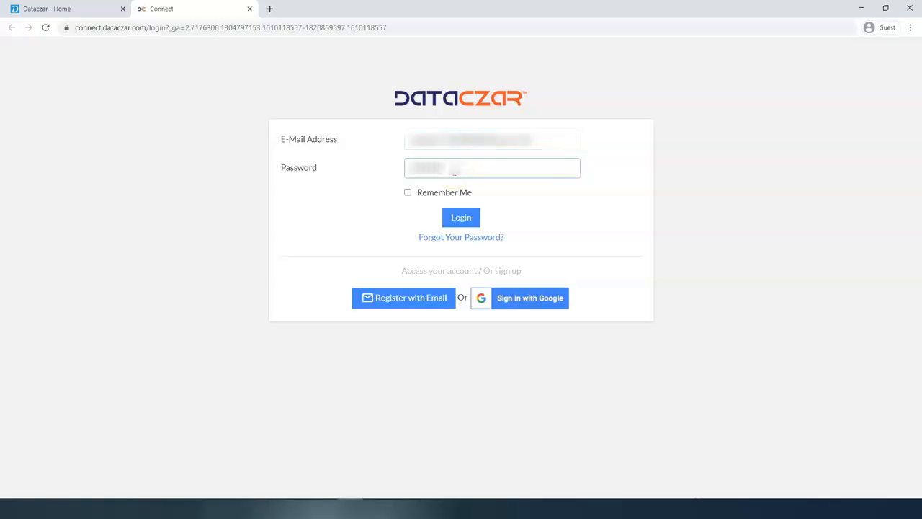
pyautogui.press('Return')
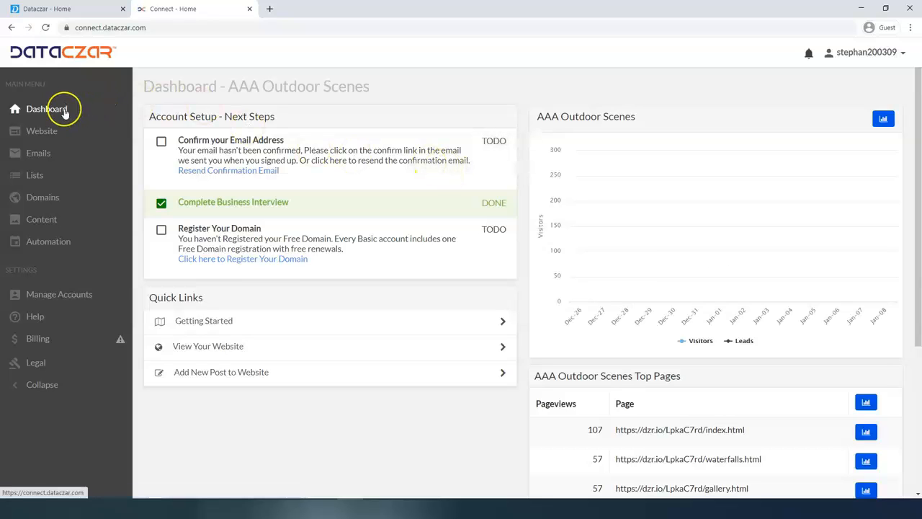
# Step: Close the Dataczar home page and show the Connect dashboard in full screen
pyautogui.click(121, 8)
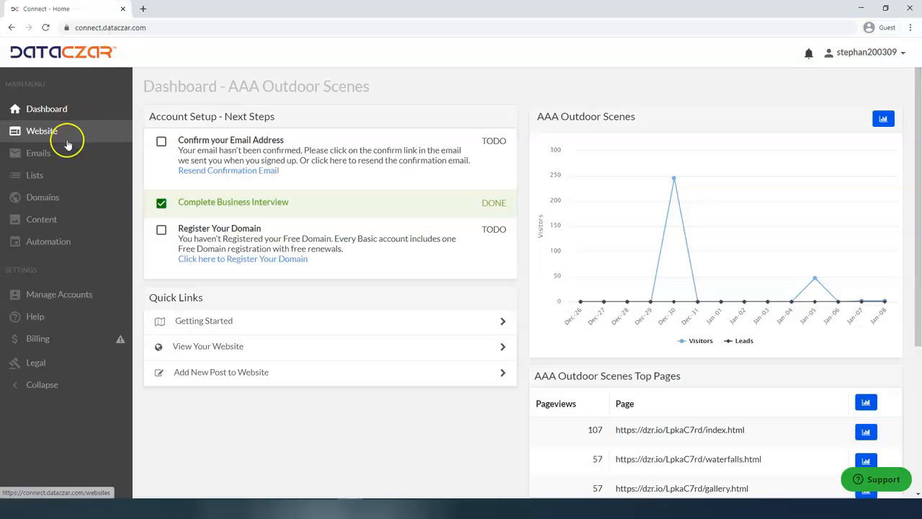
pyautogui.press('F11')
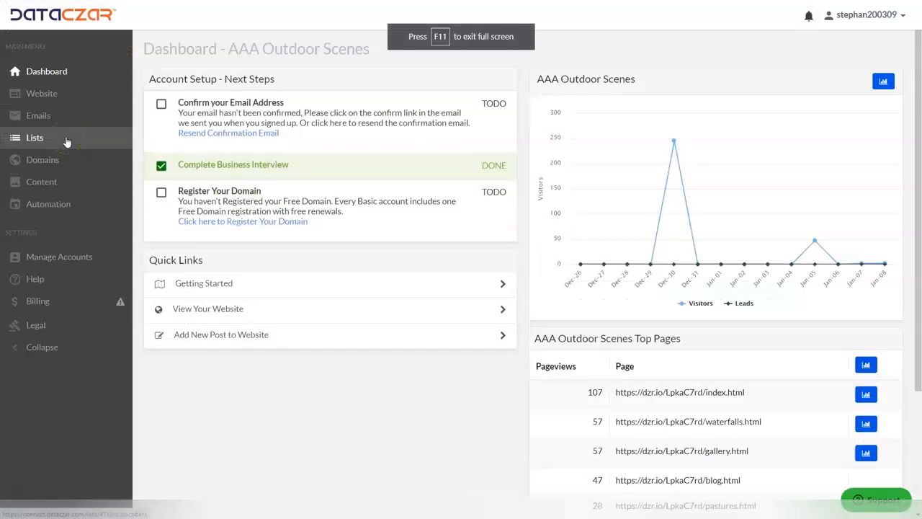
# Step: Open the Website section for AAA Outdoor Scenes
pyautogui.click(36, 81)
pyautogui.click(45, 95)
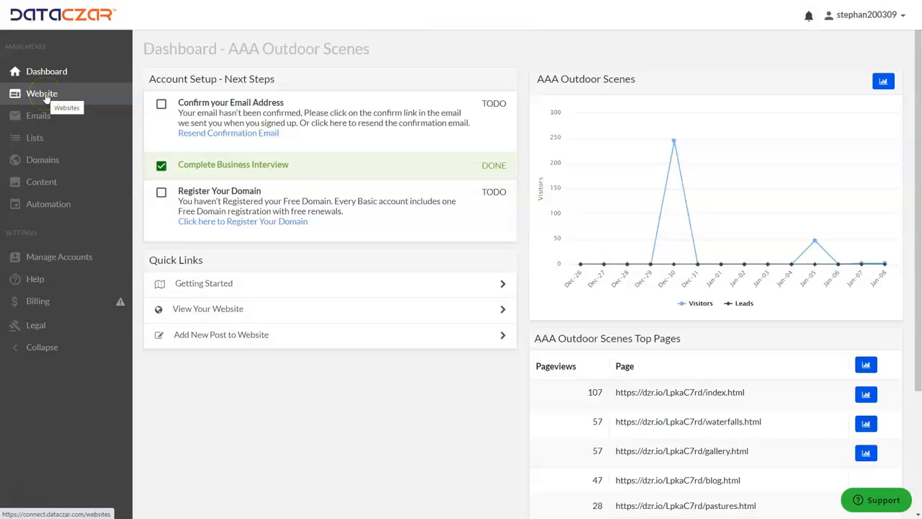
pyautogui.click(45, 99)
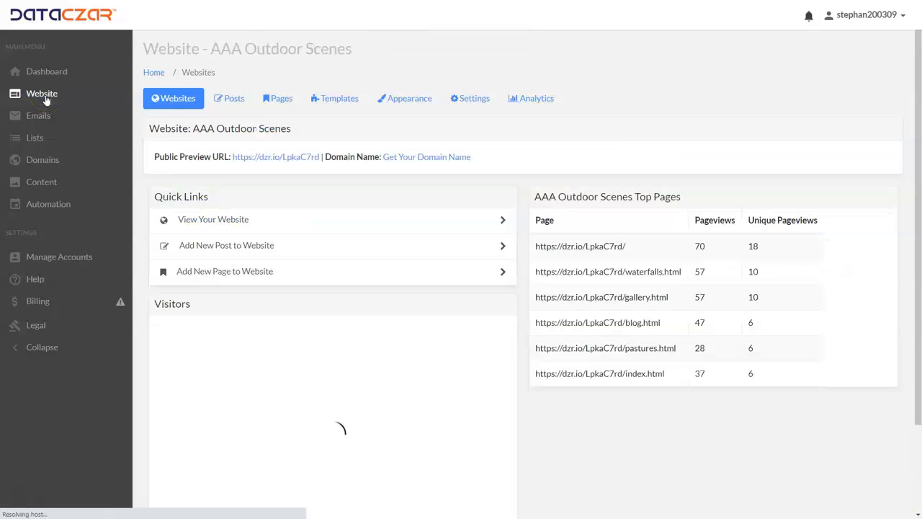
pyautogui.click(154, 97)
pyautogui.click(234, 99)
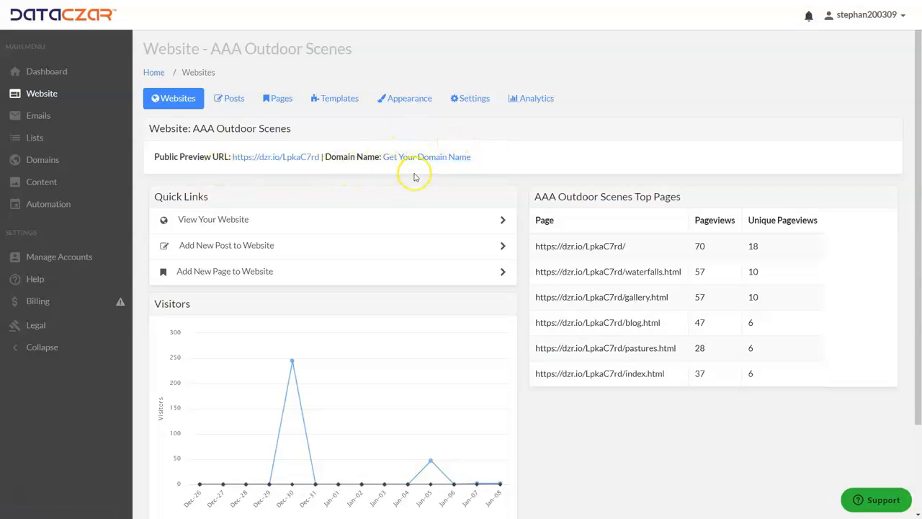
# Step: View the public preview of the AAA Outdoor Scenes site and close it again
pyautogui.click(266, 157)
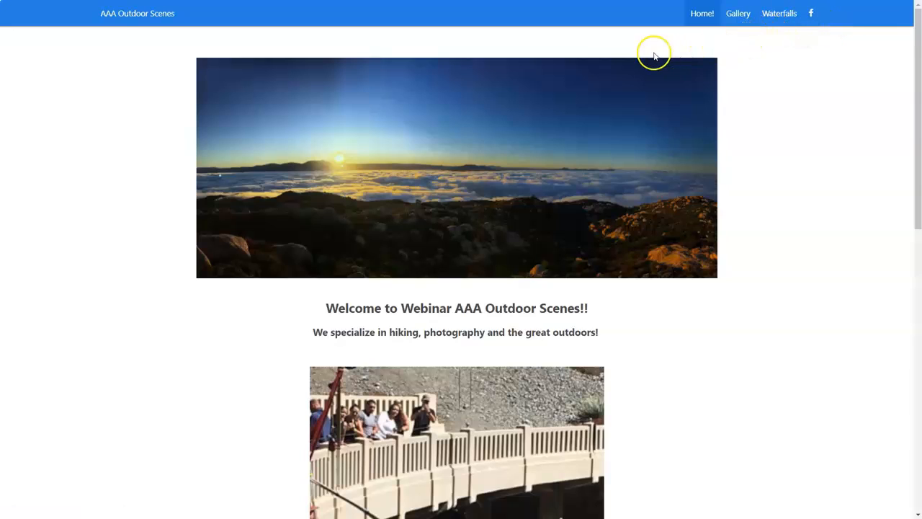
pyautogui.hotkey('ctrl', 'w')
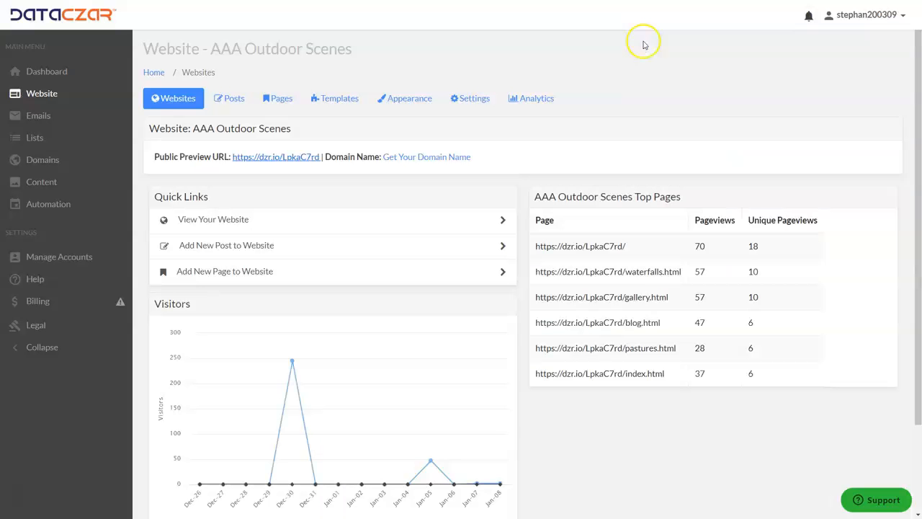
# Step: Create a blank page in the website's Top menu and title it "Pastures"
pyautogui.click(283, 99)
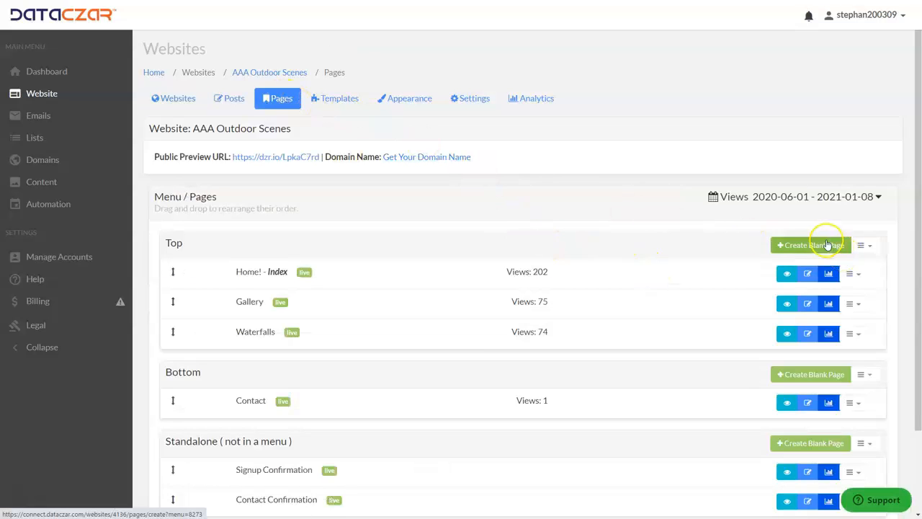
pyautogui.click(822, 247)
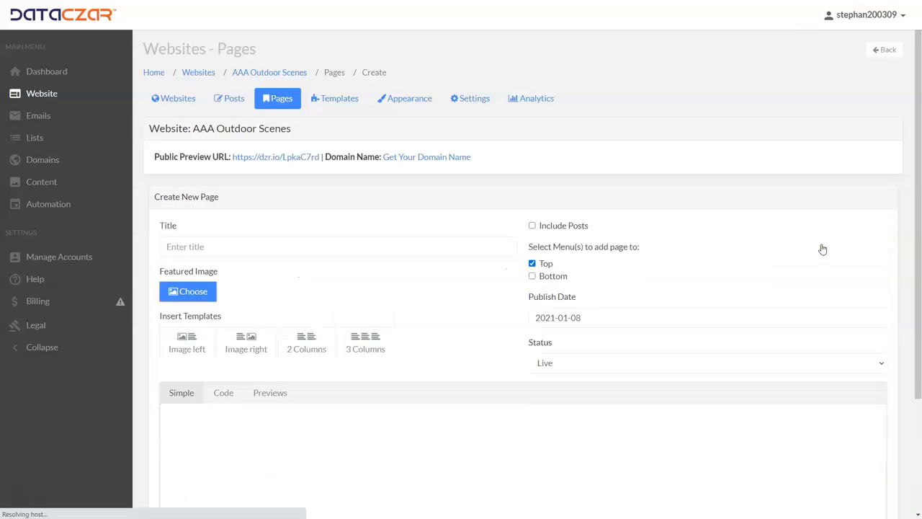
pyautogui.click(192, 245)
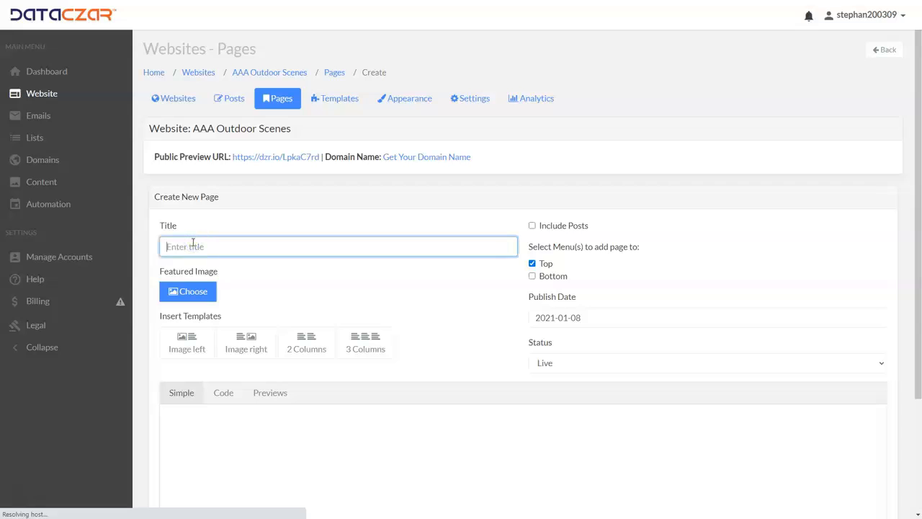
pyautogui.write('Pastures')
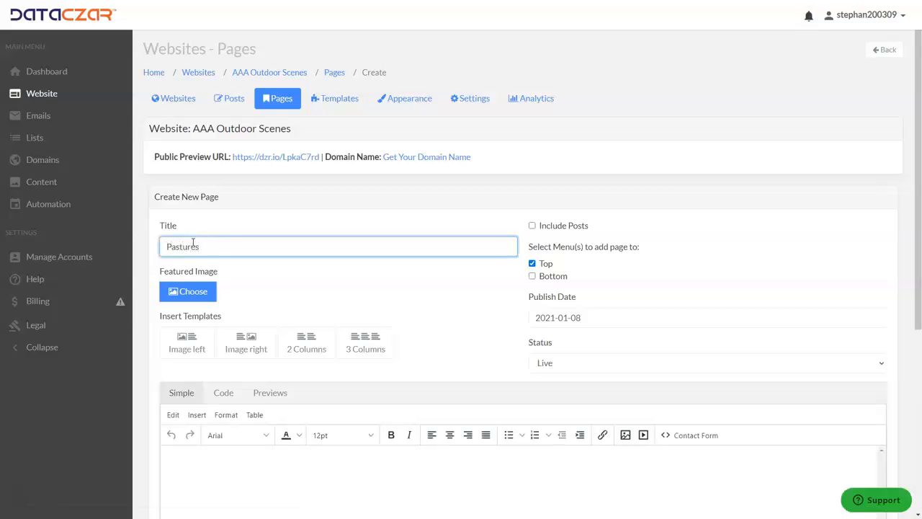
# Step: Write the bold heading "Welcome to our Pasture Scenes!" in the page body
pyautogui.scroll(-2, 296, 299)
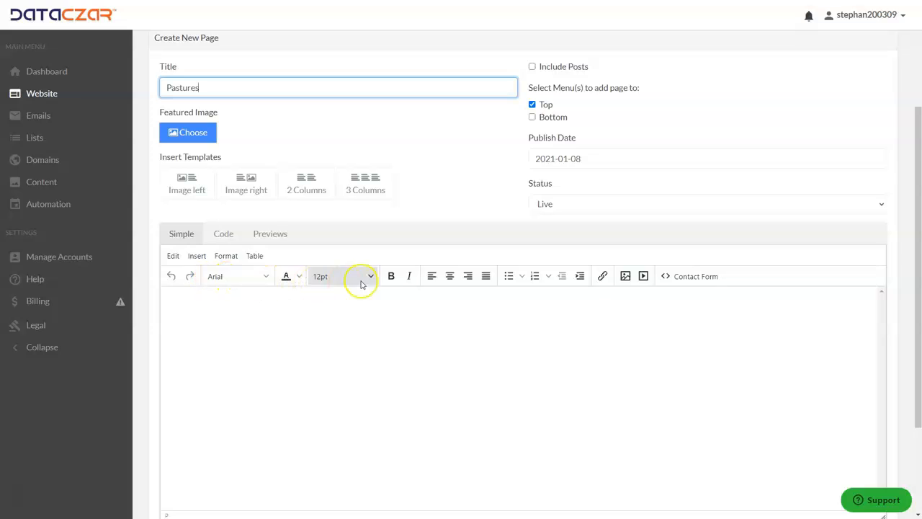
pyautogui.click(349, 313)
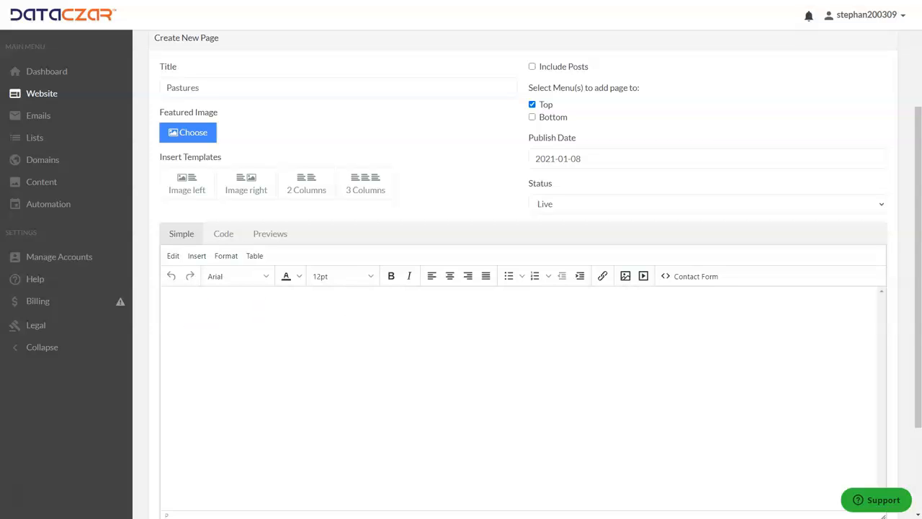
pyautogui.click(319, 307)
pyautogui.write('Welcome to our Pasture Scenes!')
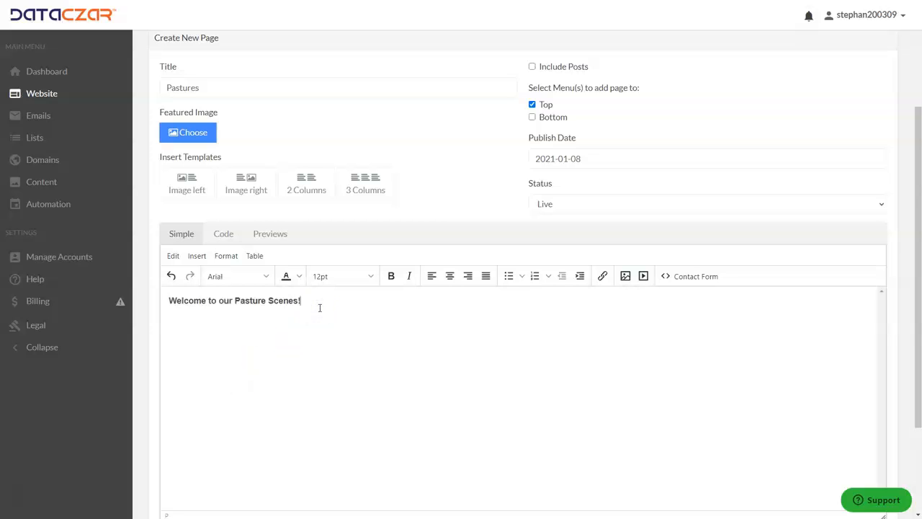
# Step: Format the welcome heading as centered, 18pt, dark green text and add an empty line below it
pyautogui.moveTo(319, 308); pyautogui.dragTo(158, 304)
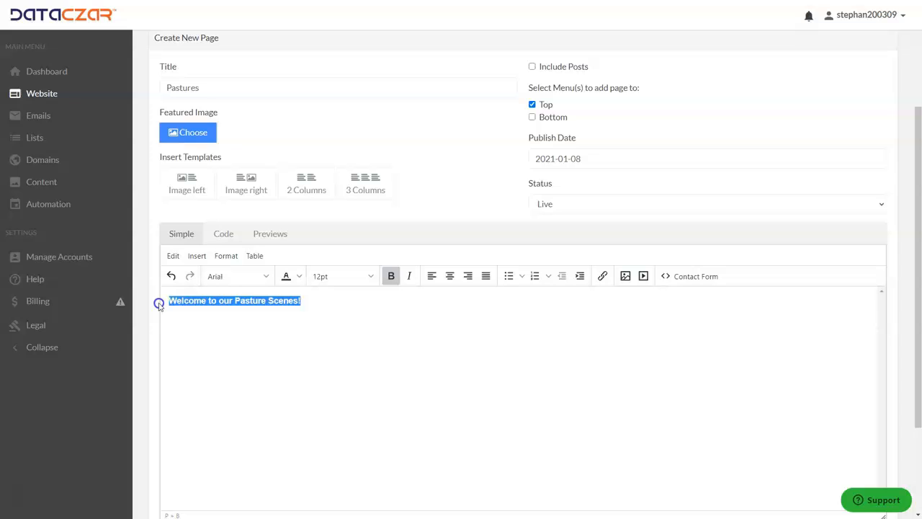
pyautogui.click(451, 278)
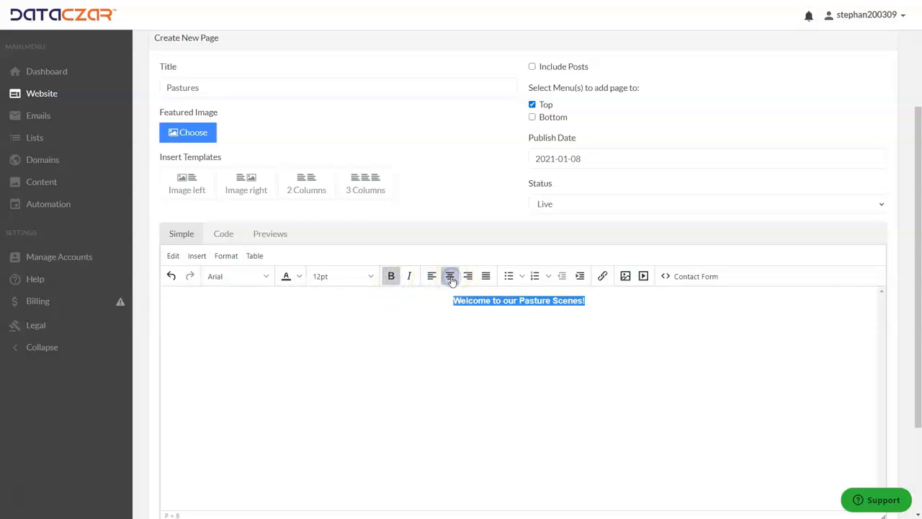
pyautogui.click(366, 276)
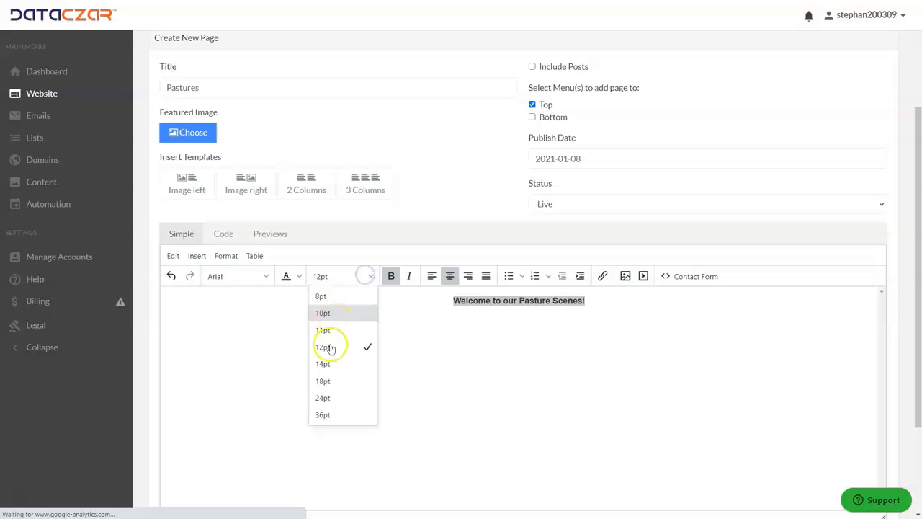
pyautogui.click(324, 381)
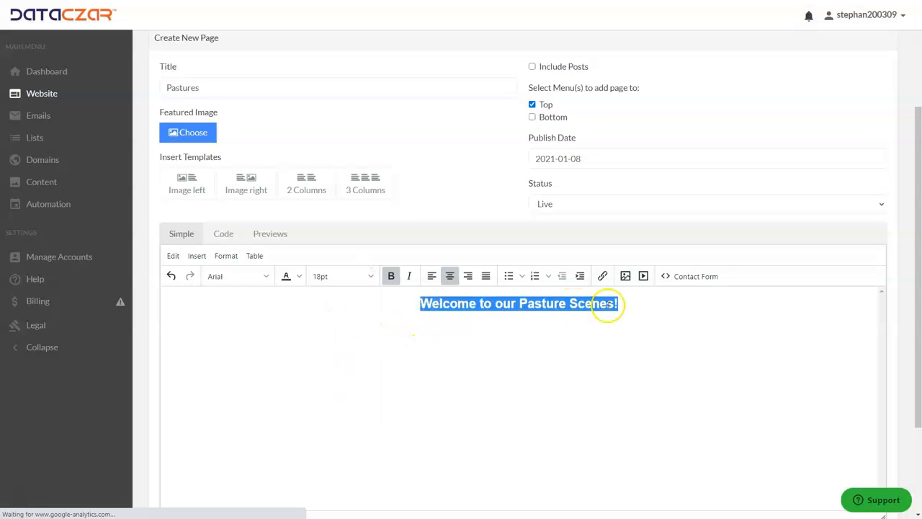
pyautogui.click(298, 276)
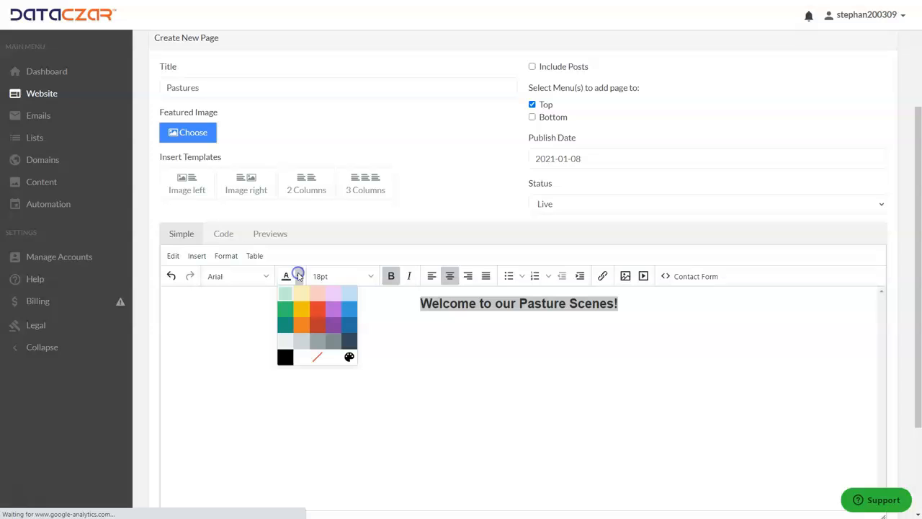
pyautogui.click(282, 326)
pyautogui.click(627, 304)
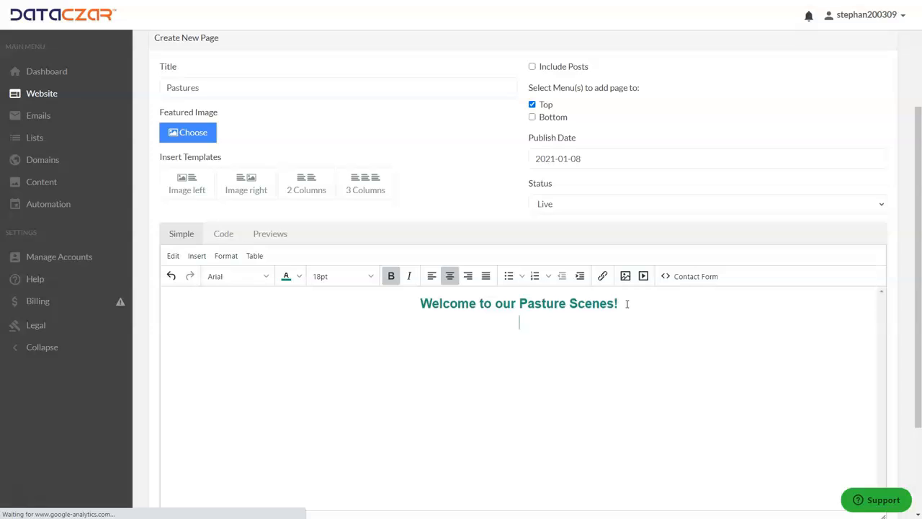
pyautogui.click(299, 276)
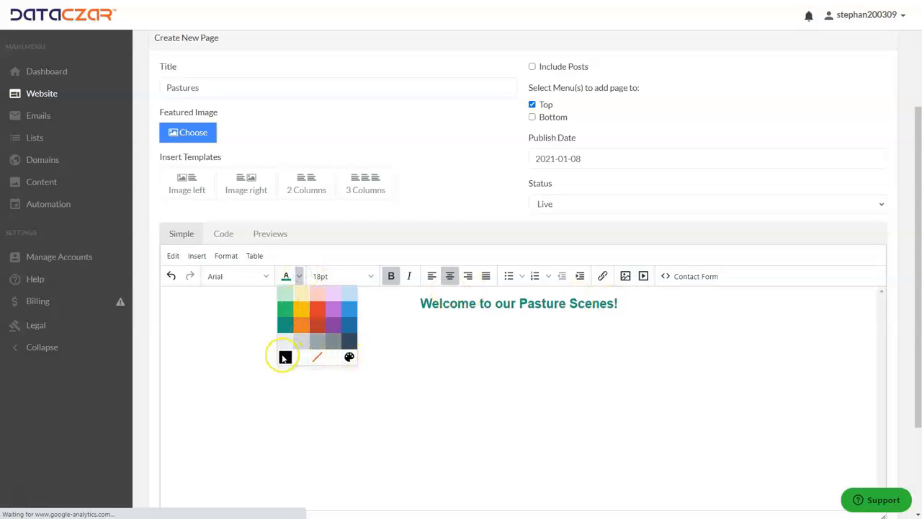
pyautogui.click(350, 357)
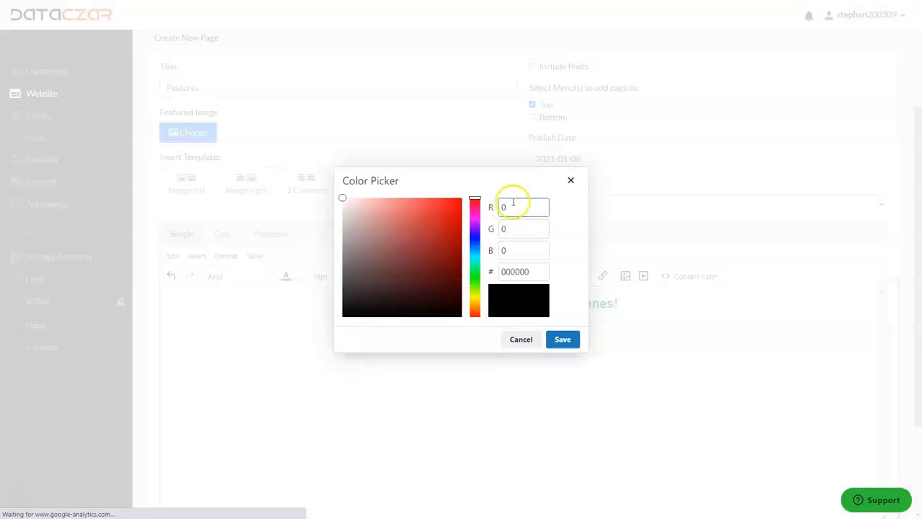
pyautogui.click(571, 180)
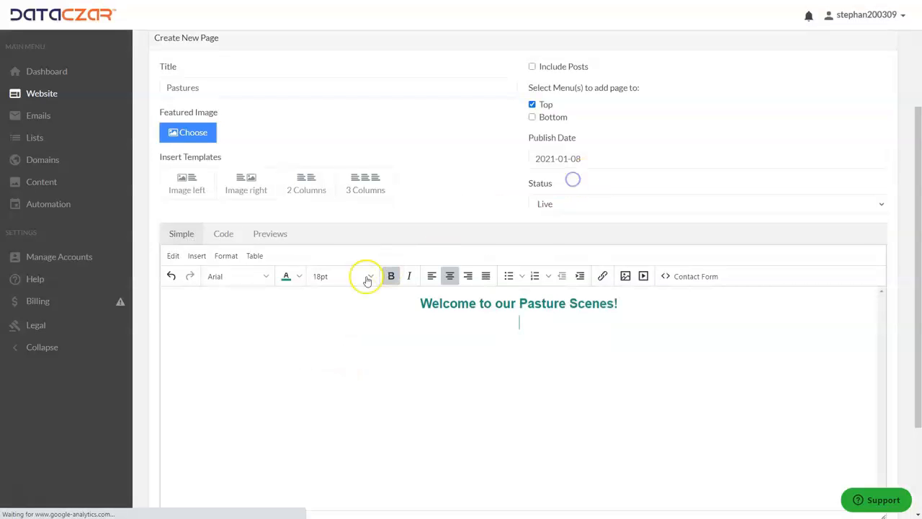
# Step: Set the text color of the line below the heading to black and insert the 2 Columns template there
pyautogui.click(299, 276)
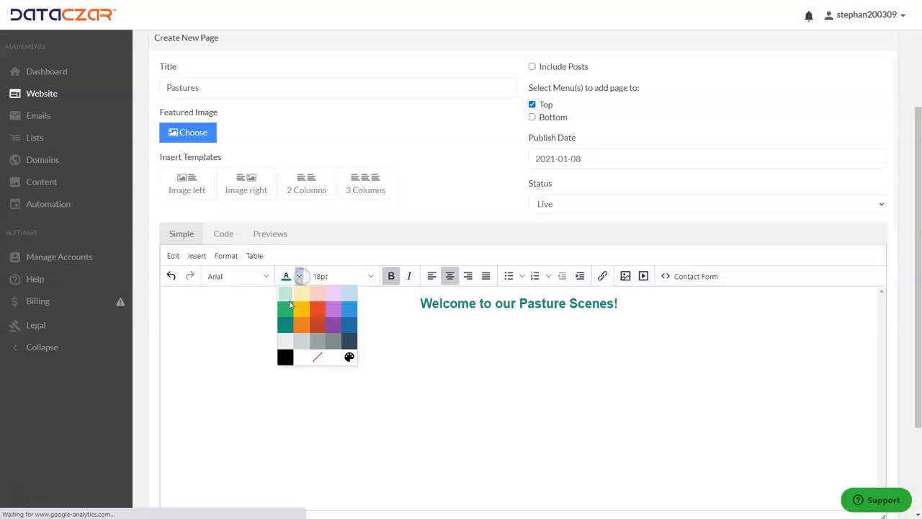
pyautogui.click(284, 355)
pyautogui.click(553, 343)
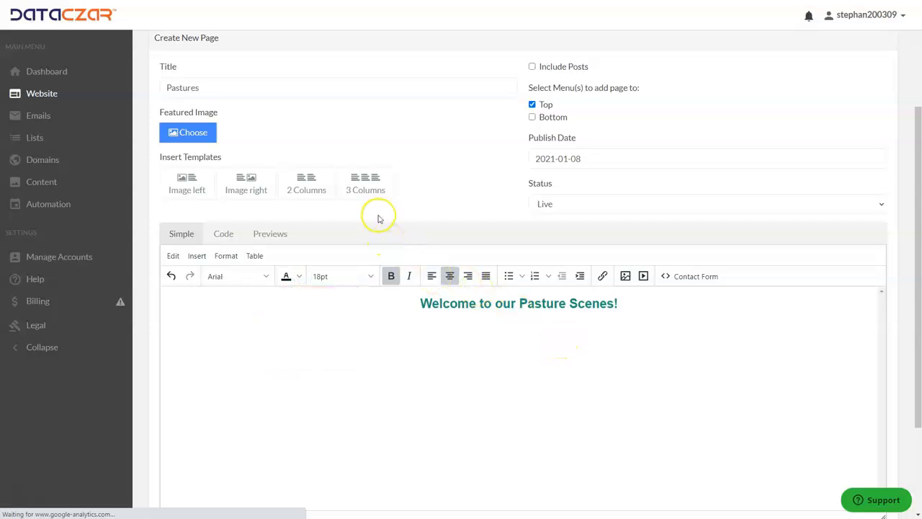
pyautogui.click(312, 186)
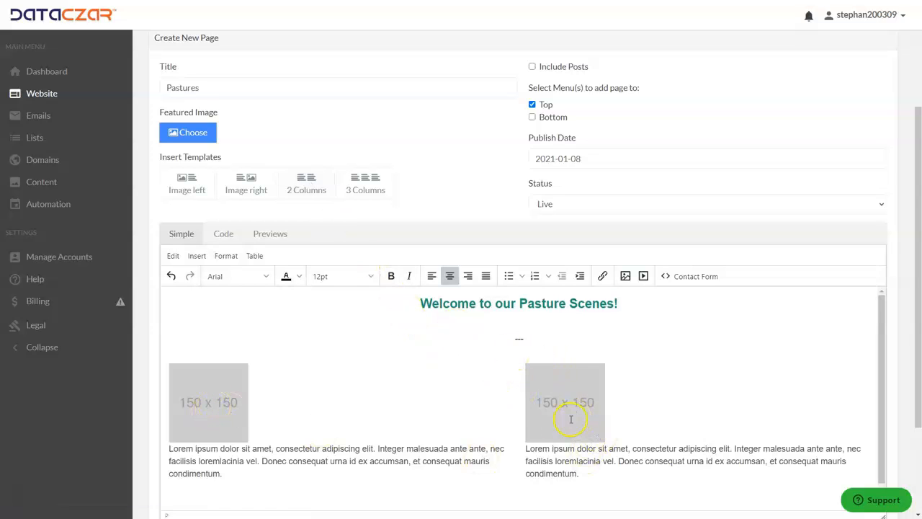
# Step: Try to delete the first column's placeholder text, and undo the deletion
pyautogui.moveTo(222, 477); pyautogui.dragTo(184, 451)
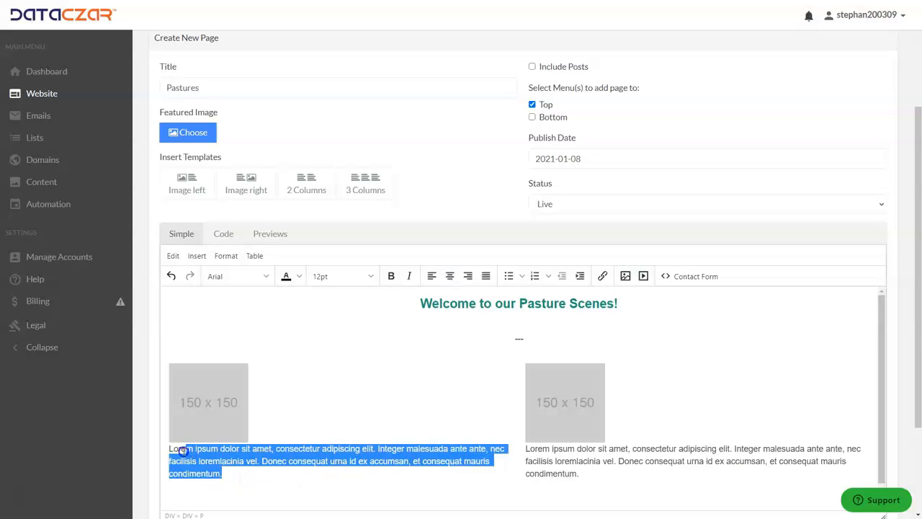
pyautogui.press('Delete')
pyautogui.press('Delete')
pyautogui.press('Delete')
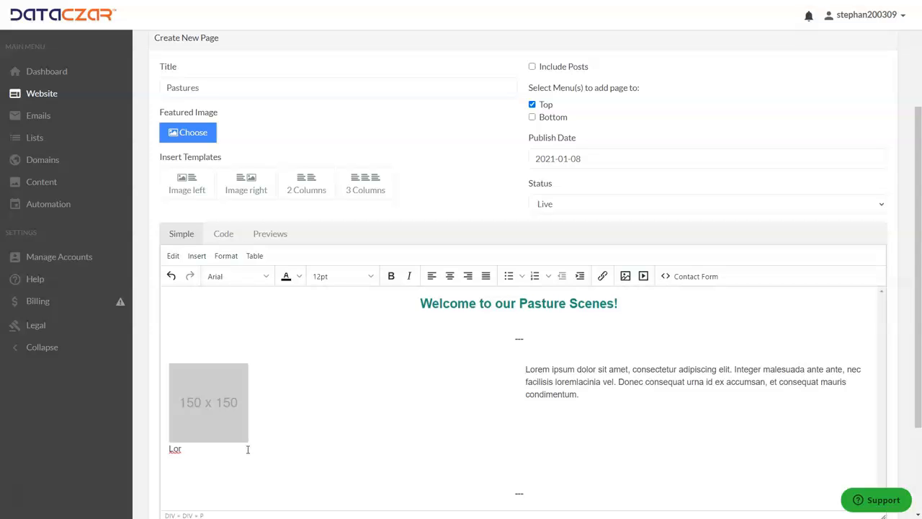
pyautogui.click(171, 276)
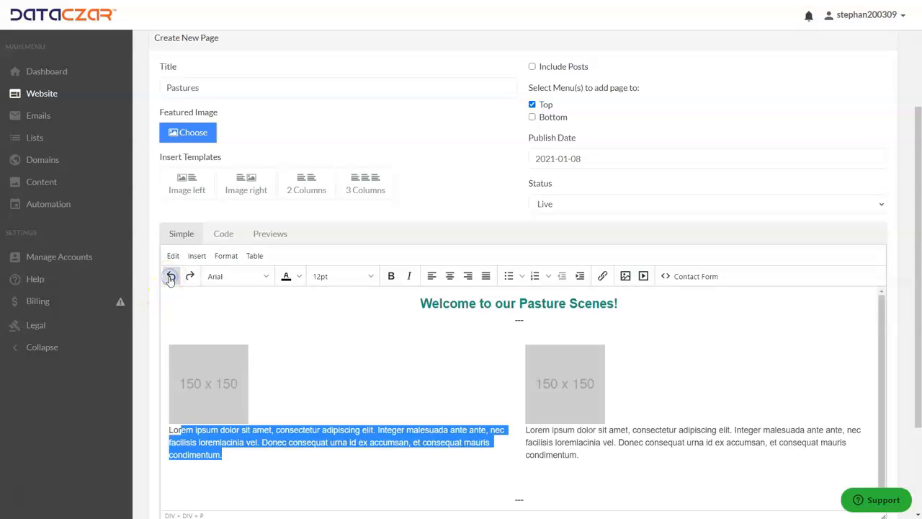
# Step: Replace the first column's placeholder text with "Beautiful Cow" and the second column's with "Another Great Looking Cow on today's hike!"
pyautogui.press('Delete')
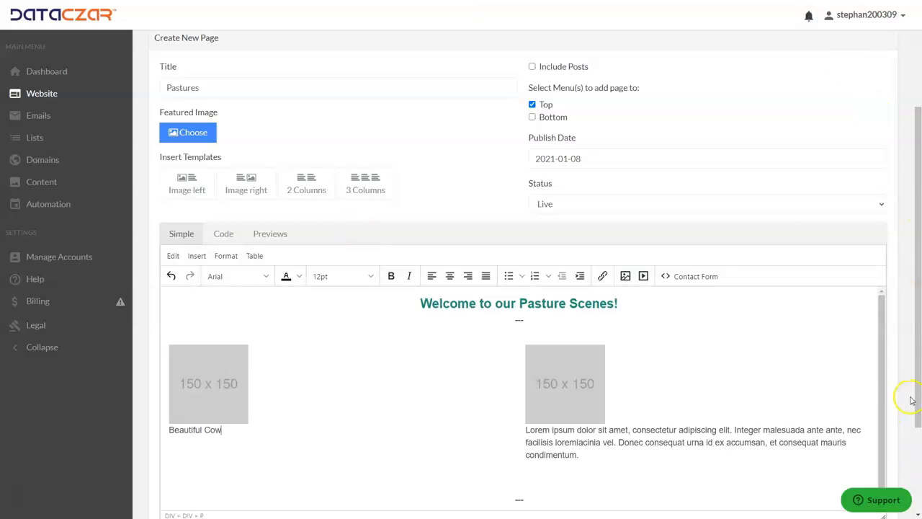
pyautogui.moveTo(585, 459); pyautogui.dragTo(531, 430)
pyautogui.press('BackSpace')
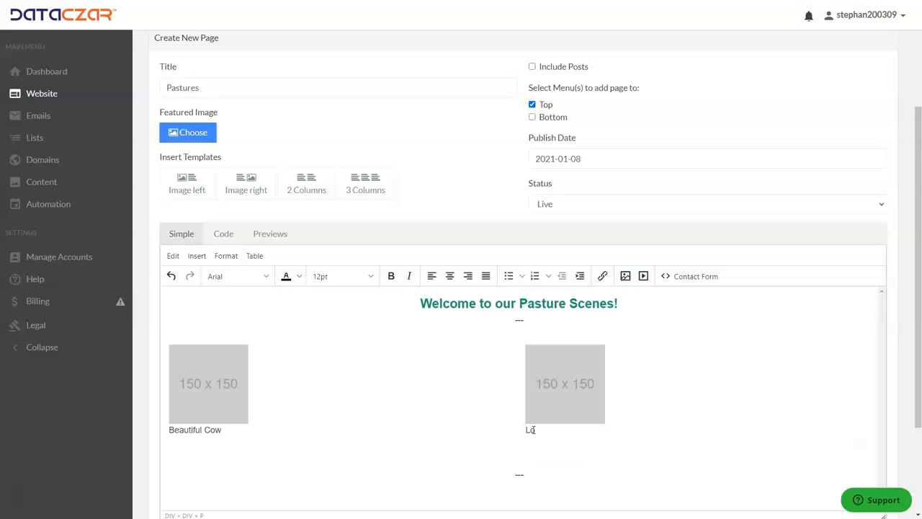
pyautogui.press('BackSpace')
pyautogui.click(544, 440)
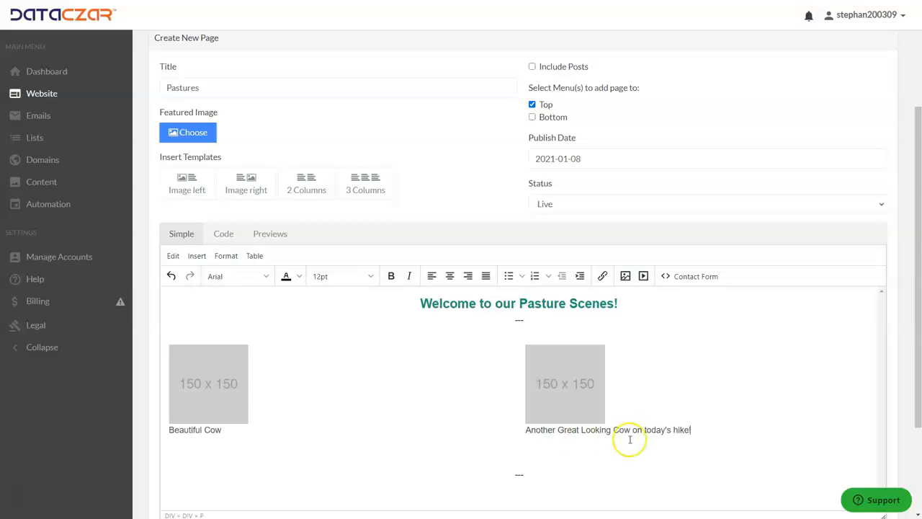
# Step: Set the page's featured image by uploading aaa.cow_6_200416.JPG from the Saved_Images_Webinars folder inside Dataczar_All_2018Forward
pyautogui.click(203, 134)
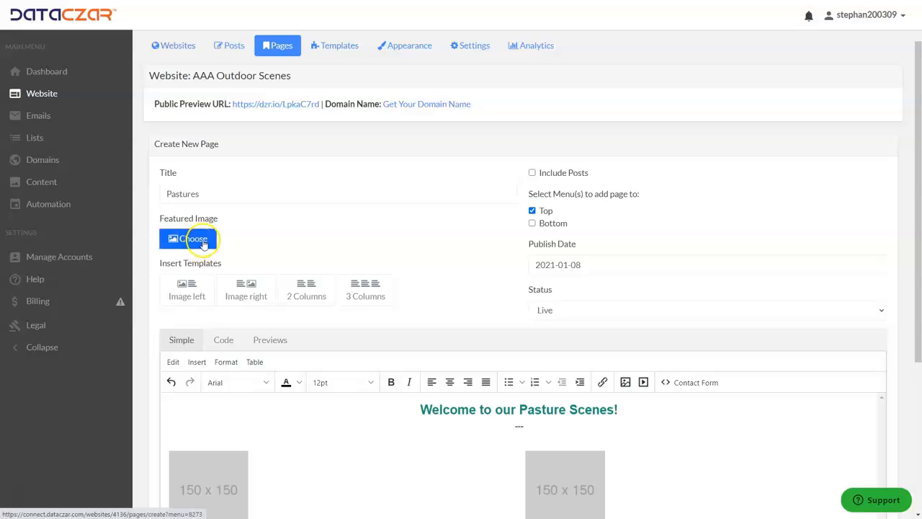
pyautogui.click(204, 241)
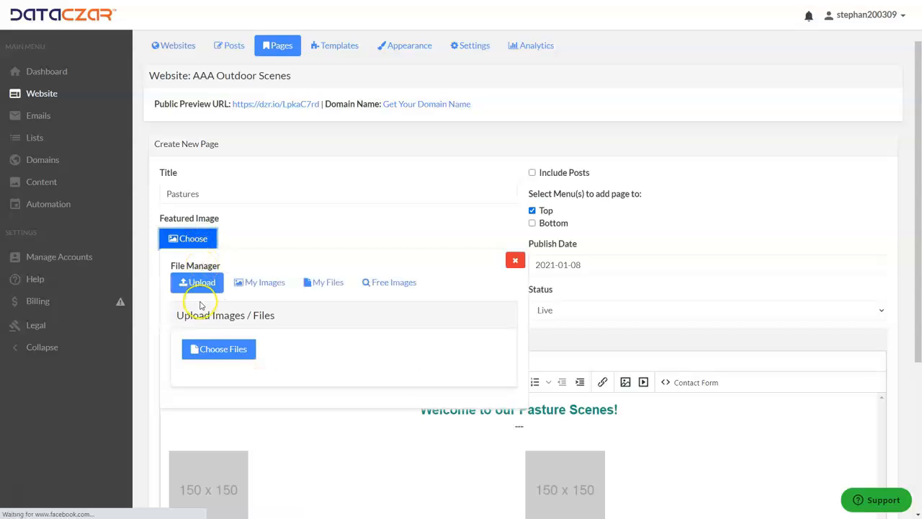
pyautogui.click(224, 351)
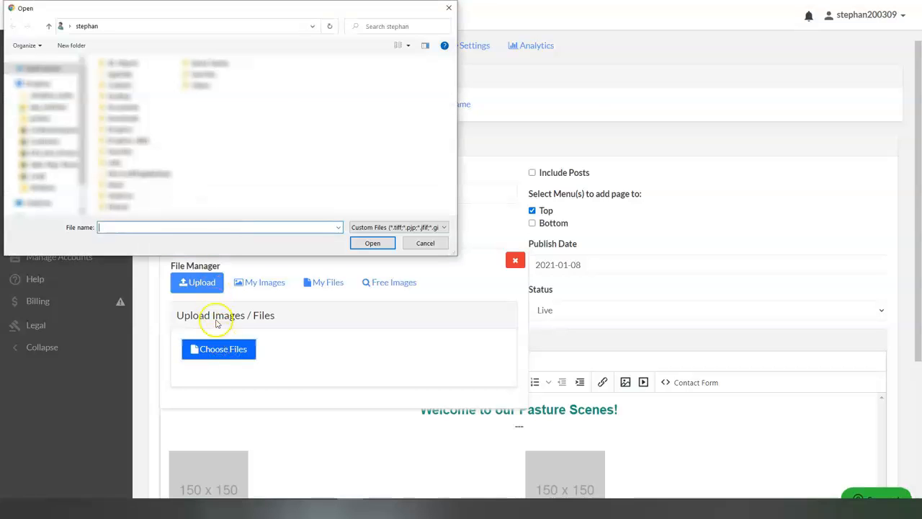
pyautogui.click(43, 175)
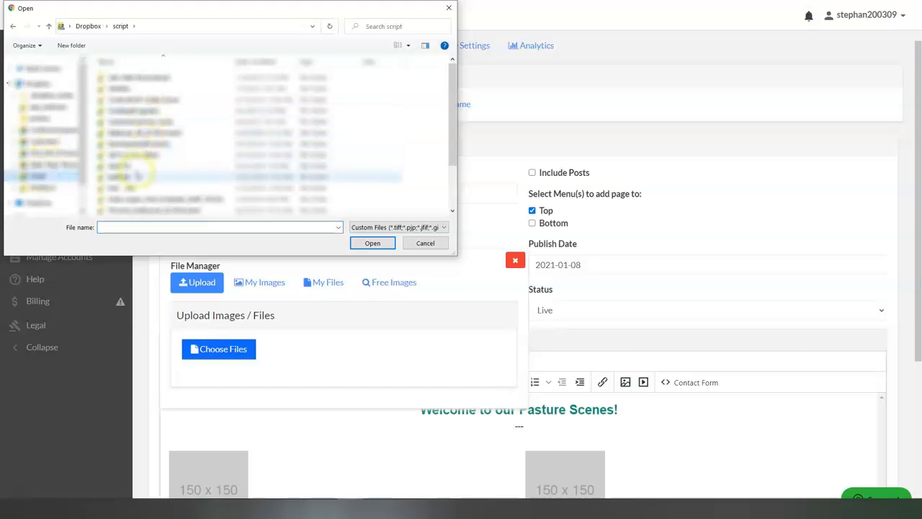
pyautogui.doubleClick(134, 134)
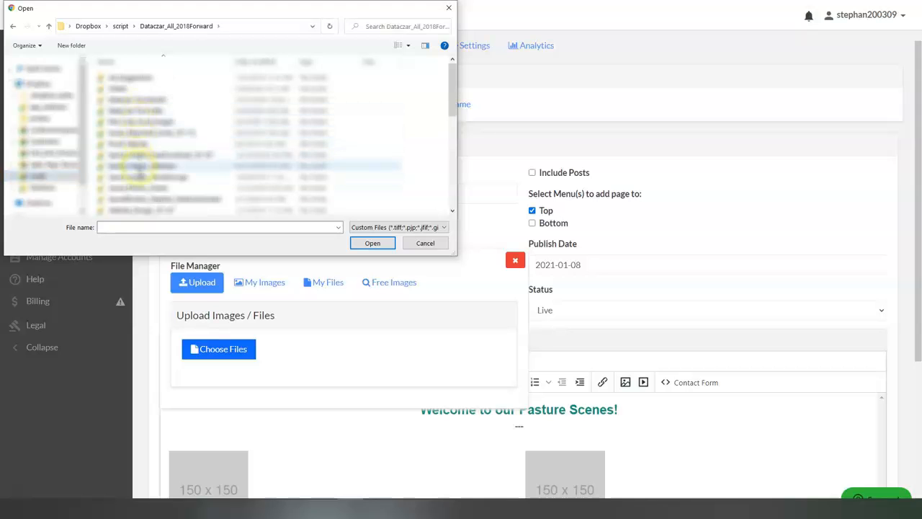
pyautogui.doubleClick(139, 164)
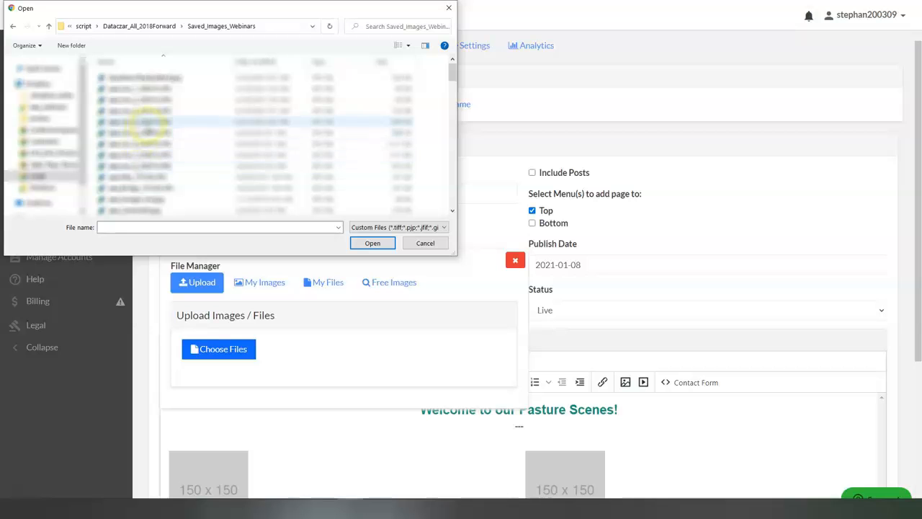
pyautogui.doubleClick(153, 143)
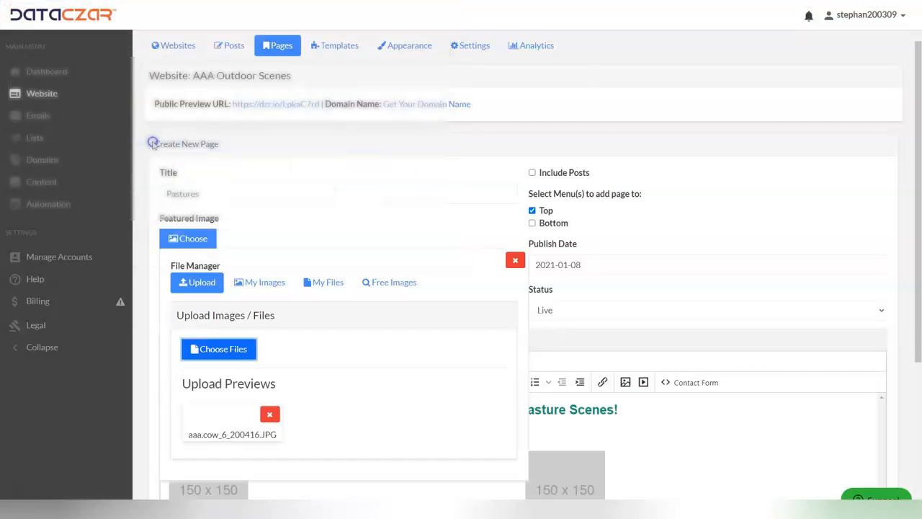
pyautogui.scroll(-2, 370, 351)
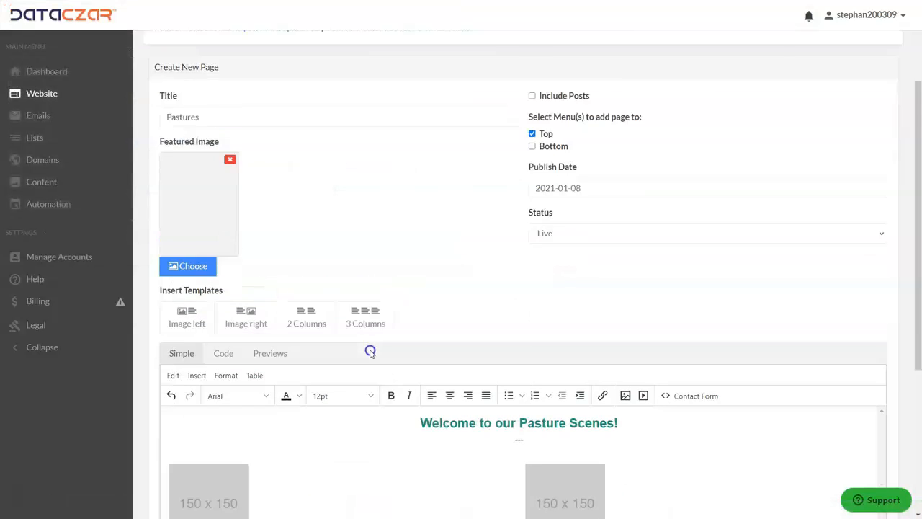
pyautogui.scroll(1, 345, 264)
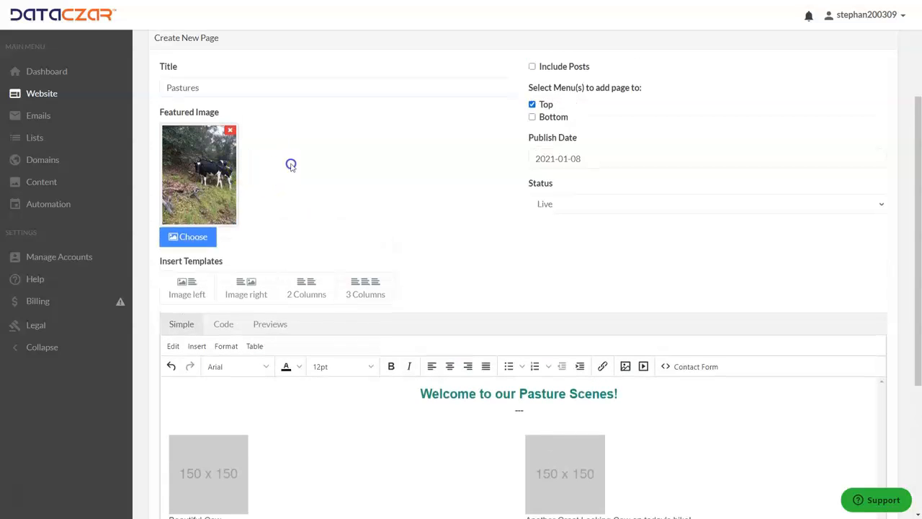
pyautogui.scroll(1, 315, 175)
# Step: Replace the first column's placeholder image with an uploaded photo of a white-faced black cow in a foggy pasture
pyautogui.scroll(-3, 353, 233)
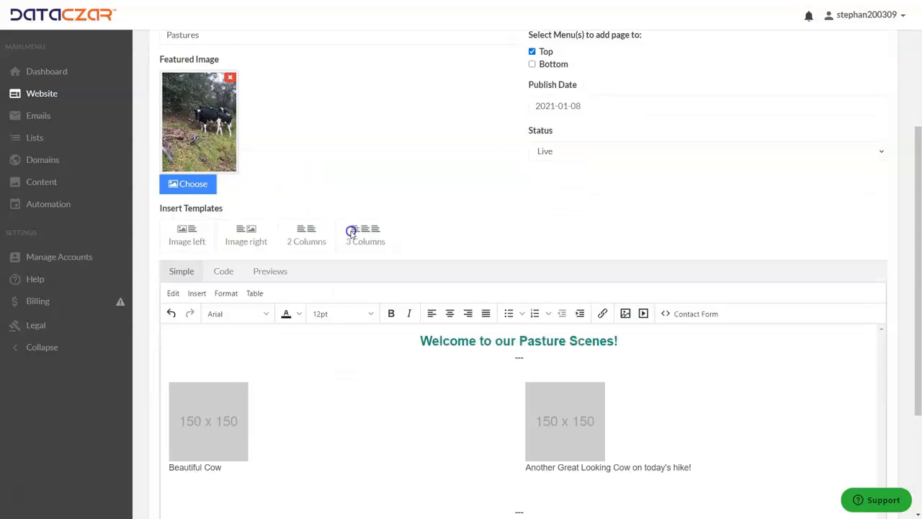
pyautogui.click(220, 366)
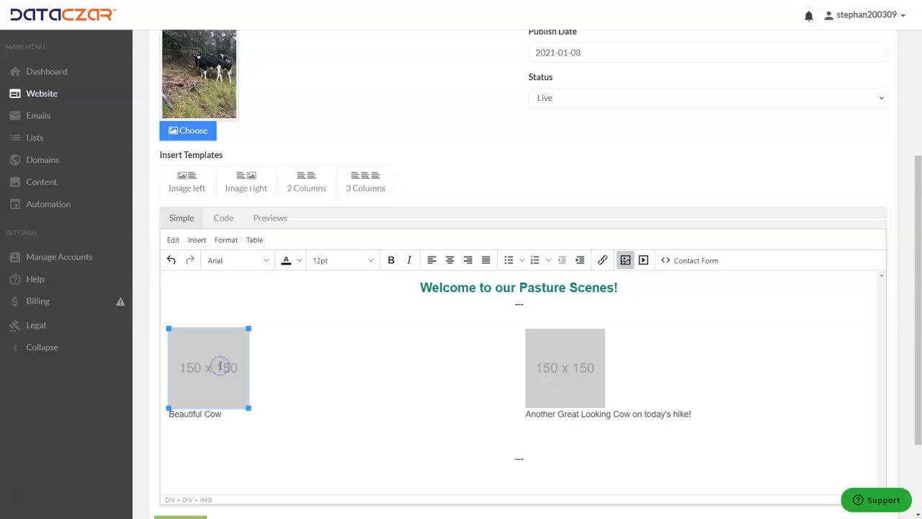
pyautogui.scroll(-2, 317, 281)
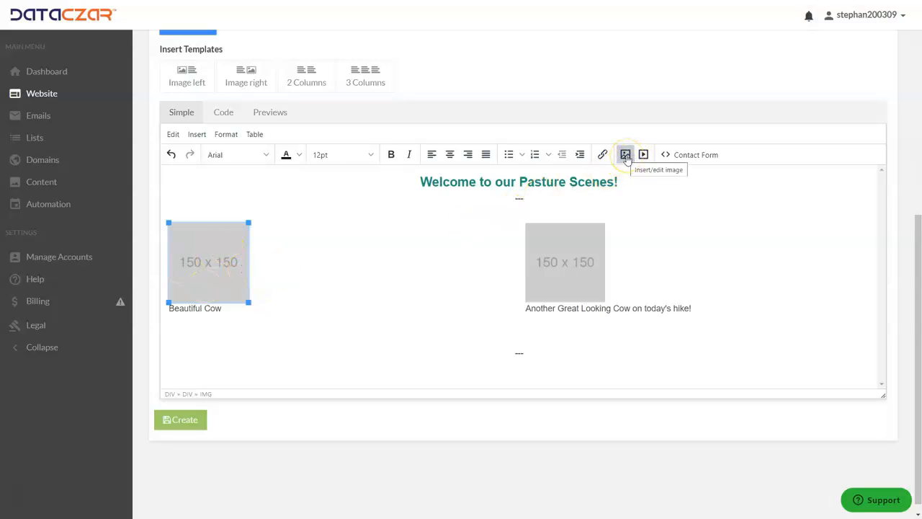
pyautogui.scroll(1, 627, 158)
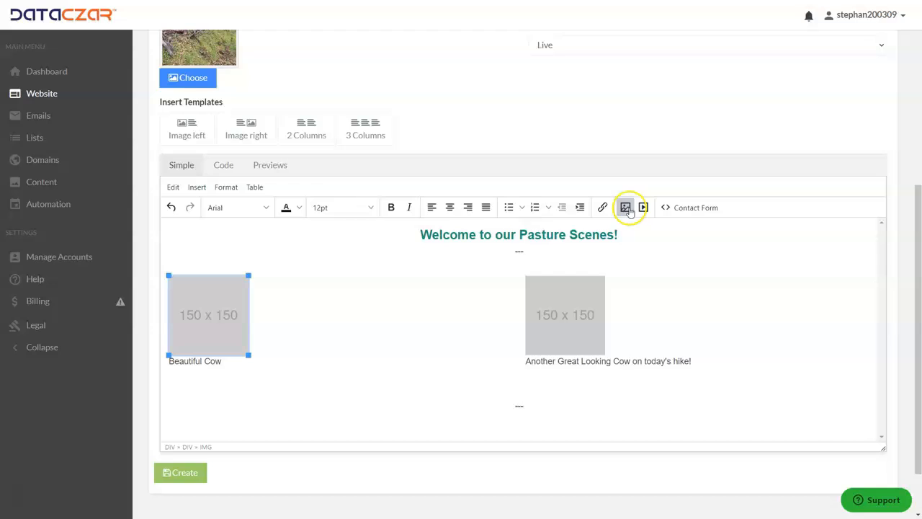
pyautogui.click(626, 208)
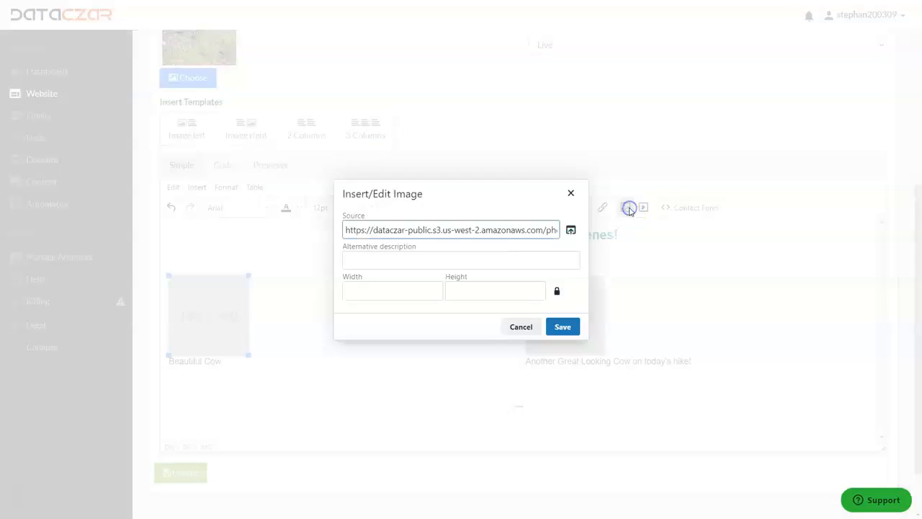
pyautogui.click(569, 229)
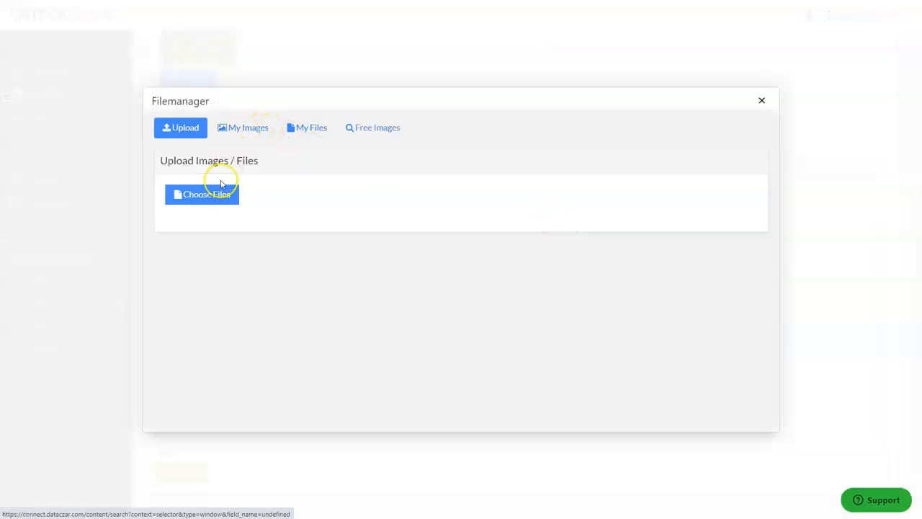
pyautogui.click(210, 198)
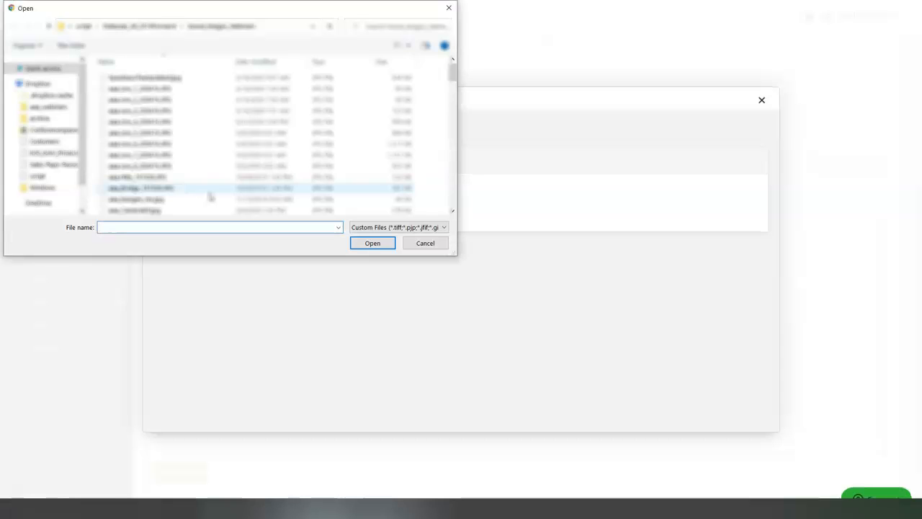
pyautogui.doubleClick(155, 101)
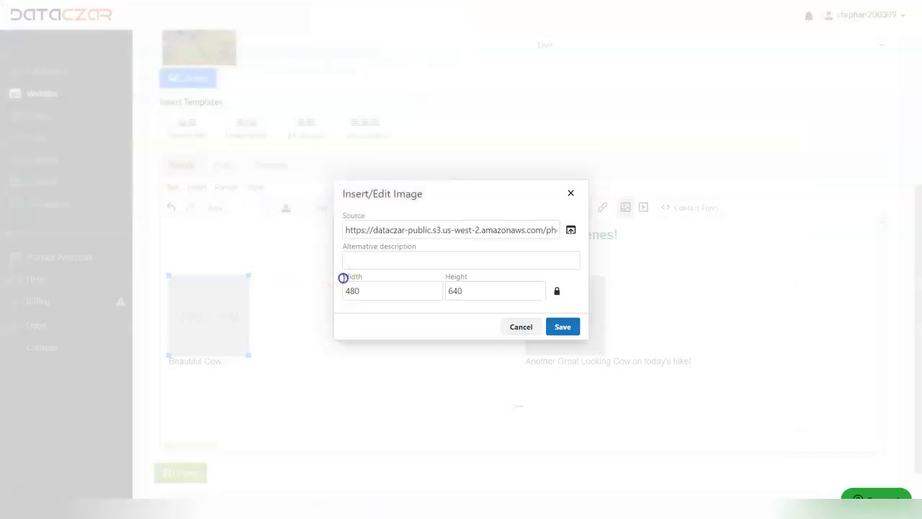
pyautogui.click(561, 326)
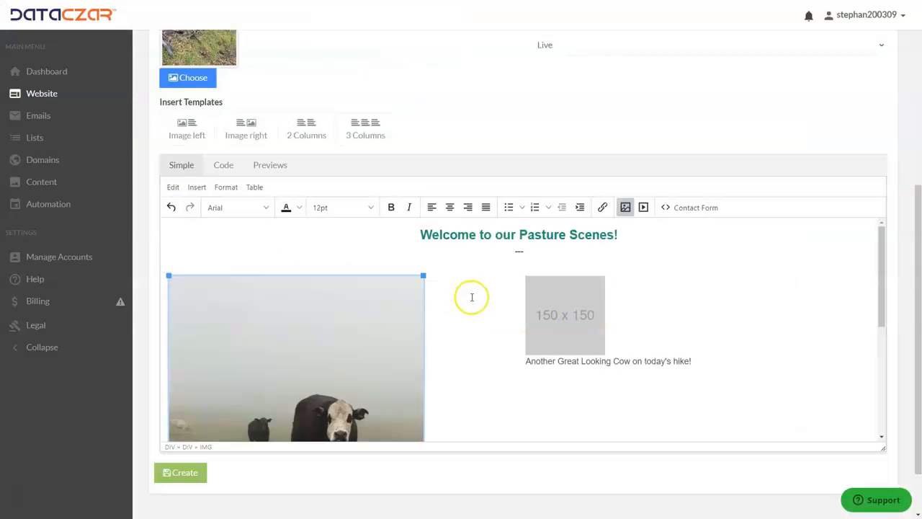
# Step: Replace the second column's placeholder image with an uploaded photo of a black-and-white cow on a wooded hillside
pyautogui.click(580, 314)
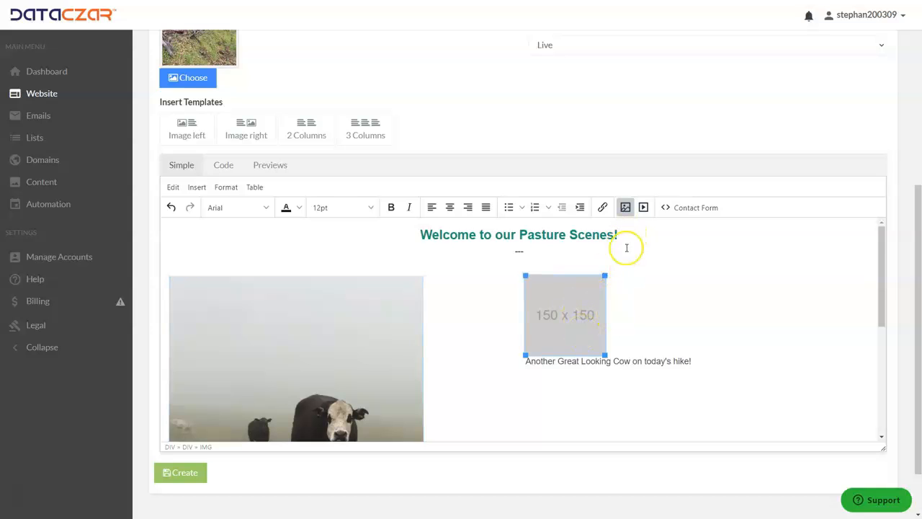
pyautogui.click(626, 208)
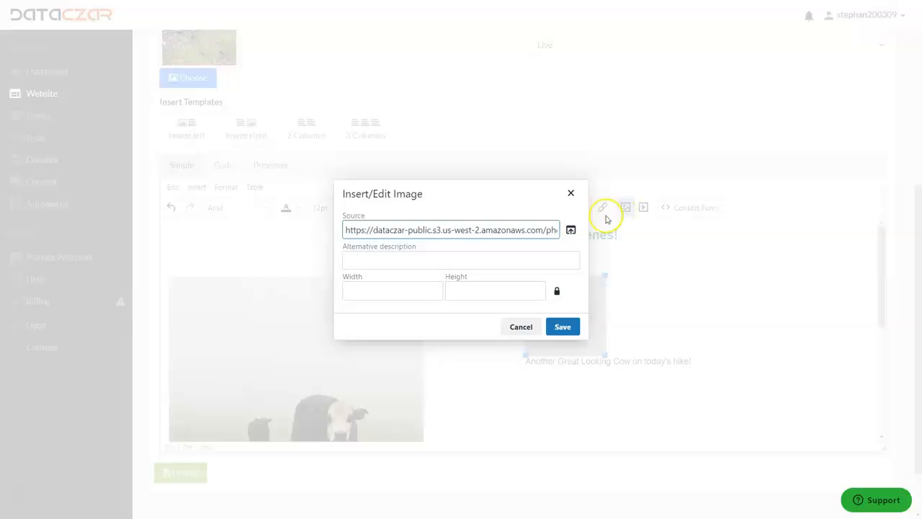
pyautogui.click(570, 230)
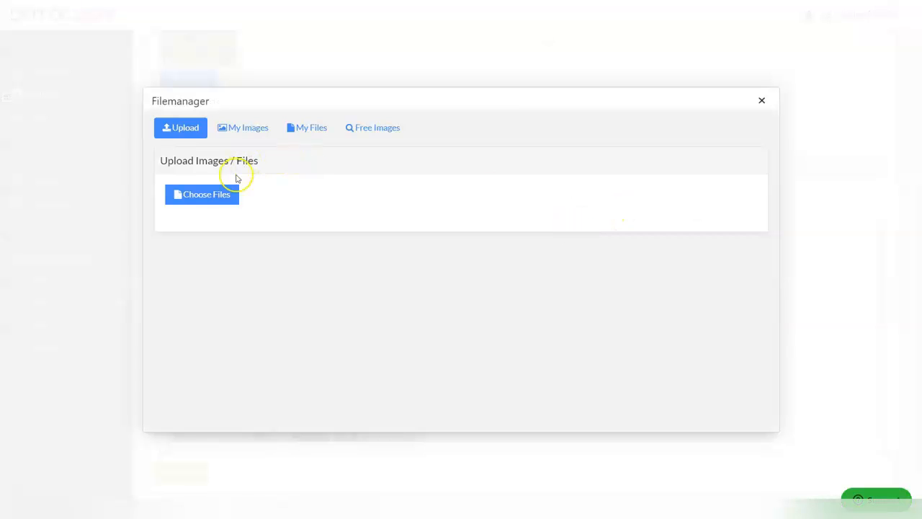
pyautogui.click(195, 194)
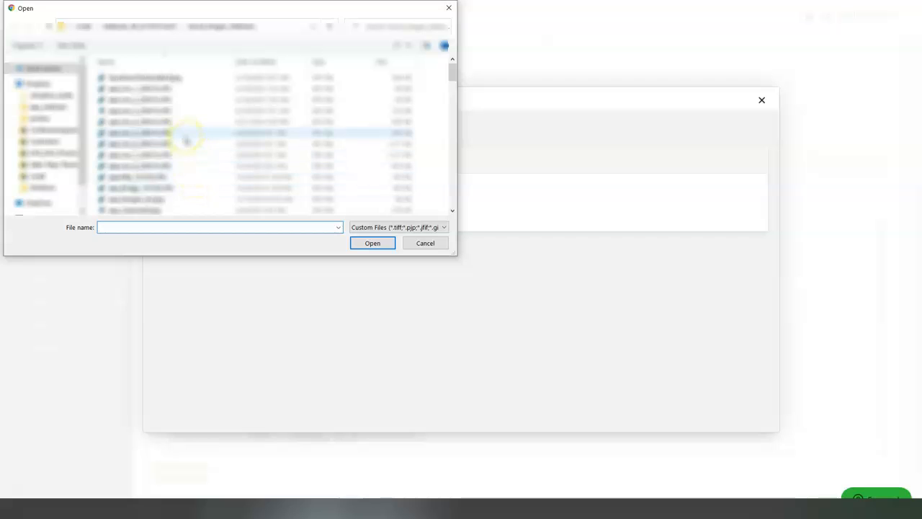
pyautogui.doubleClick(151, 133)
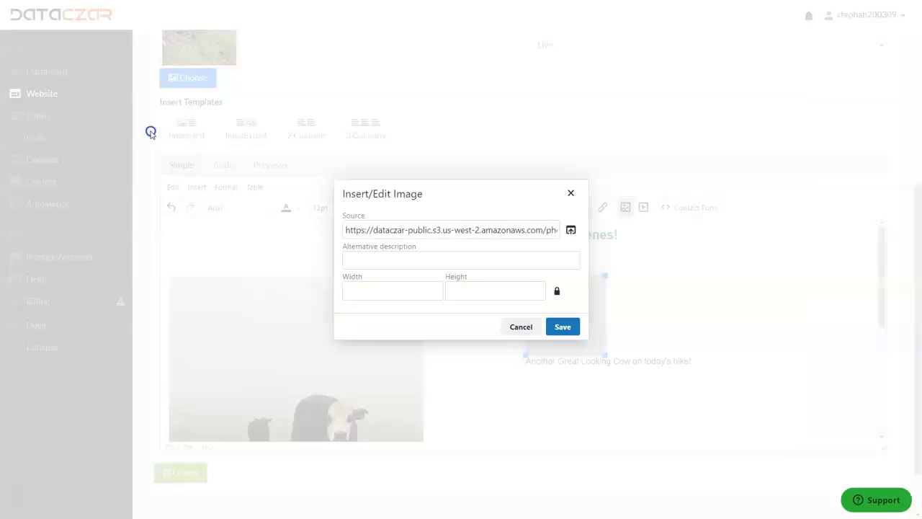
pyautogui.click(564, 325)
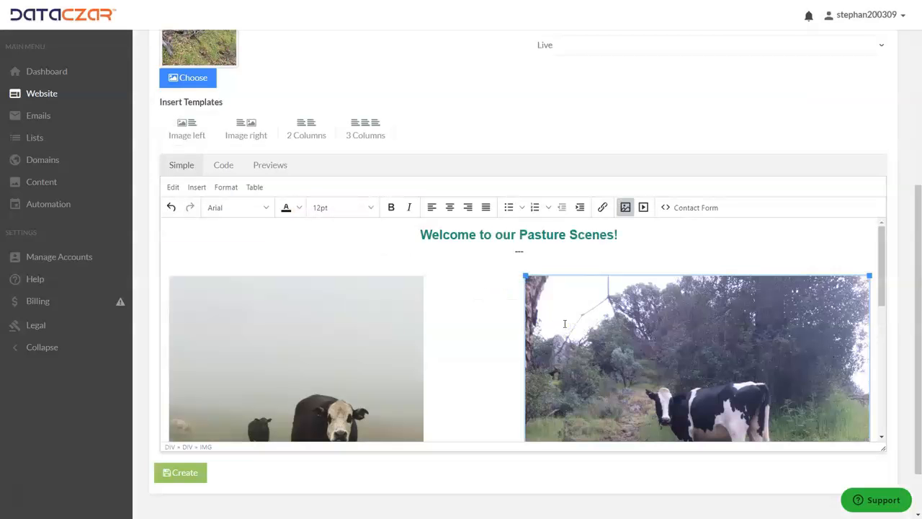
# Step: Shrink the second column's cow photo proportionally to about the same size as the first column's photo
pyautogui.scroll(-5, 644, 353)
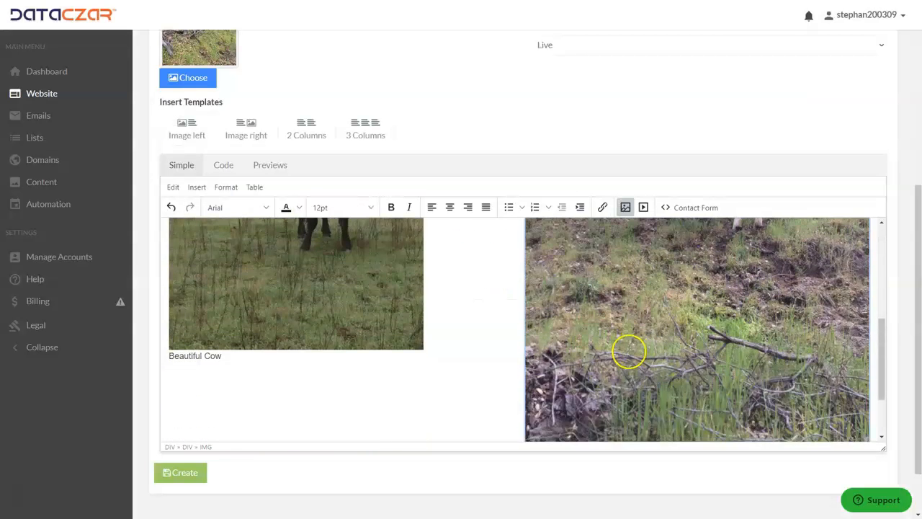
pyautogui.moveTo(524, 376); pyautogui.dragTo(567, 260)
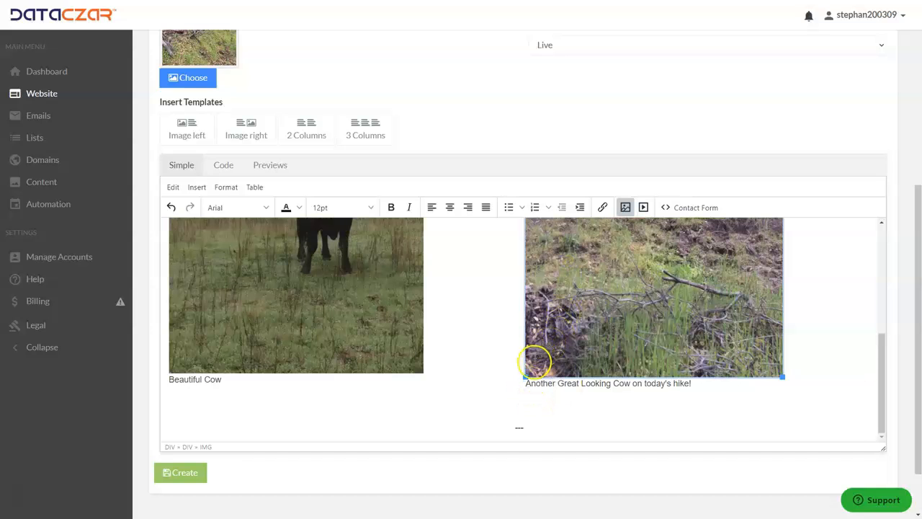
pyautogui.moveTo(524, 376); pyautogui.dragTo(531, 371)
pyautogui.scroll(5, 463, 363)
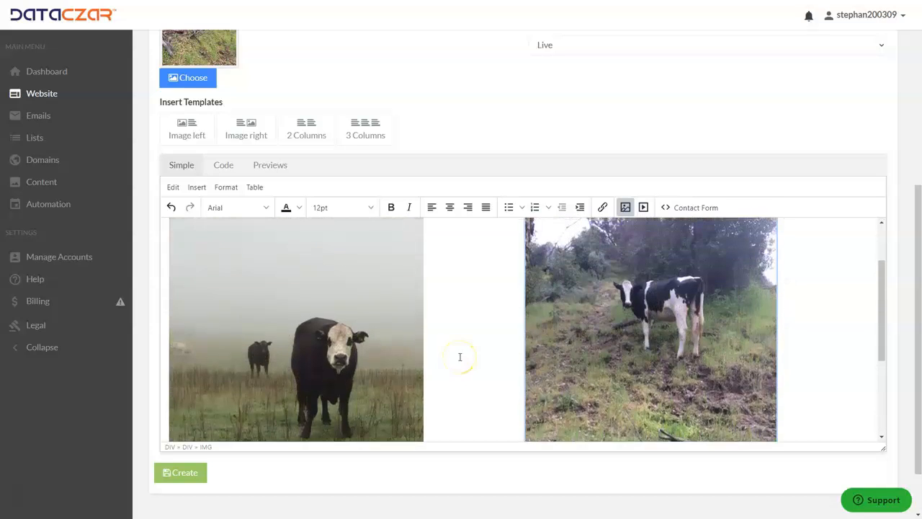
pyautogui.scroll(-1, 460, 355)
pyautogui.click(459, 356)
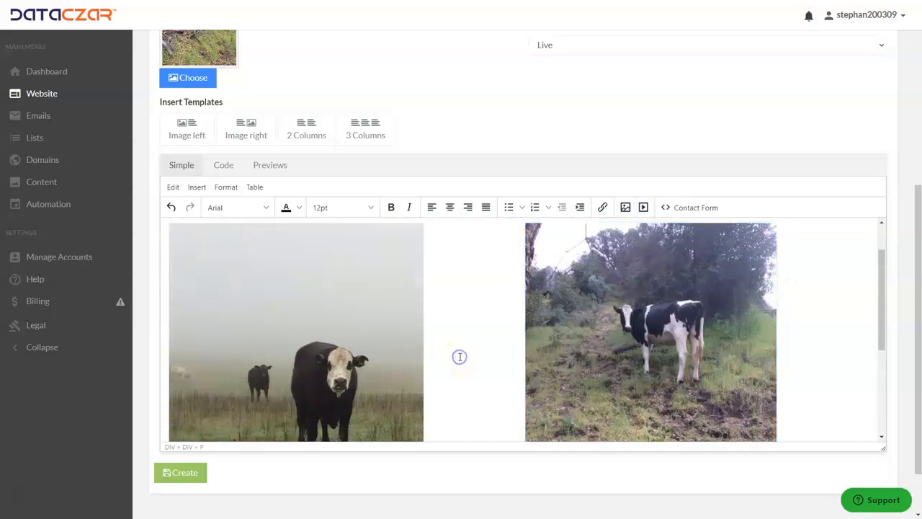
pyautogui.scroll(-5, 460, 355)
pyautogui.scroll(5, 460, 356)
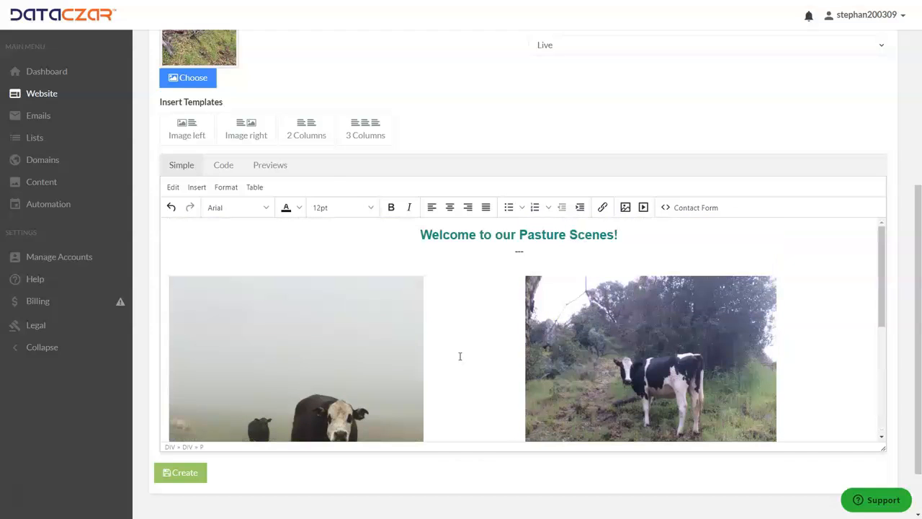
# Step: Delete the "---" separator lines above and below the two-column section, closing up the extra space
pyautogui.moveTo(526, 248); pyautogui.dragTo(464, 250)
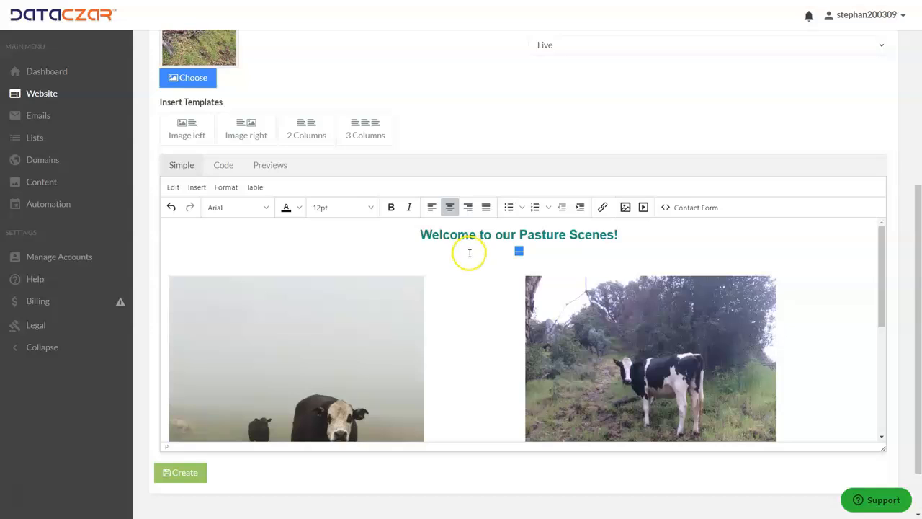
pyautogui.press('BackSpace')
pyautogui.scroll(-5, 482, 266)
pyautogui.moveTo(528, 433); pyautogui.dragTo(487, 429)
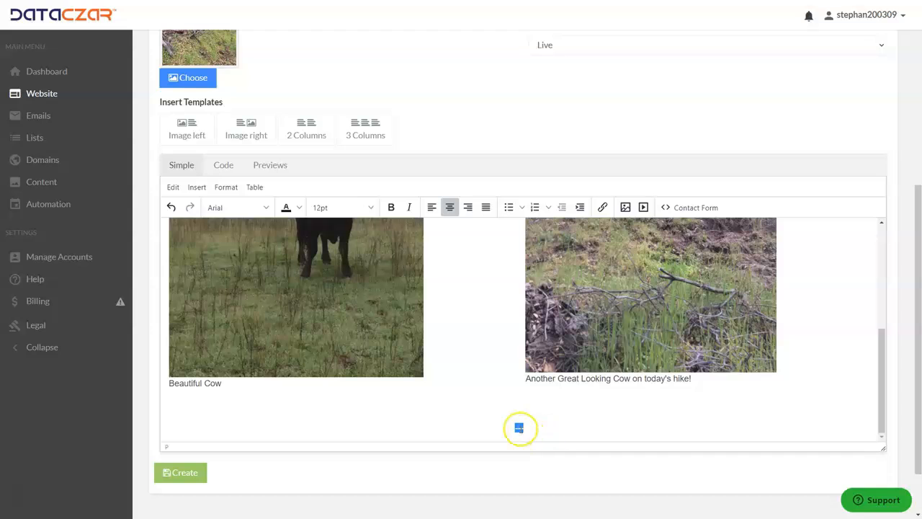
pyautogui.press('BackSpace')
pyautogui.press('BackSpace')
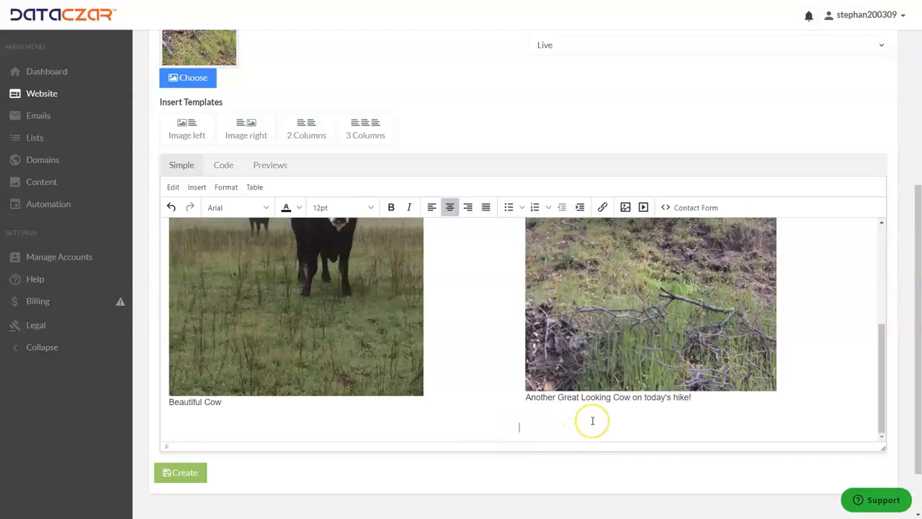
# Step: Check the finished two-column layout and create the Pastures page
pyautogui.scroll(5, 432, 352)
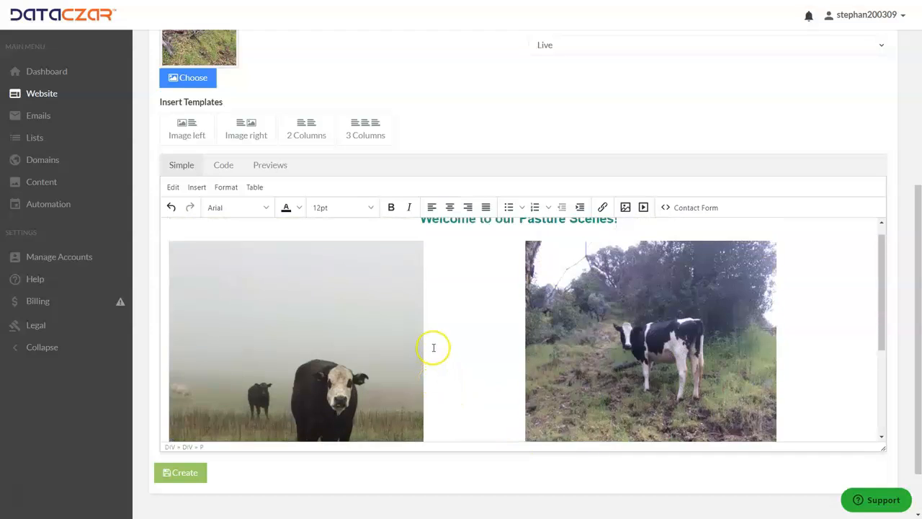
pyautogui.scroll(-5, 428, 347)
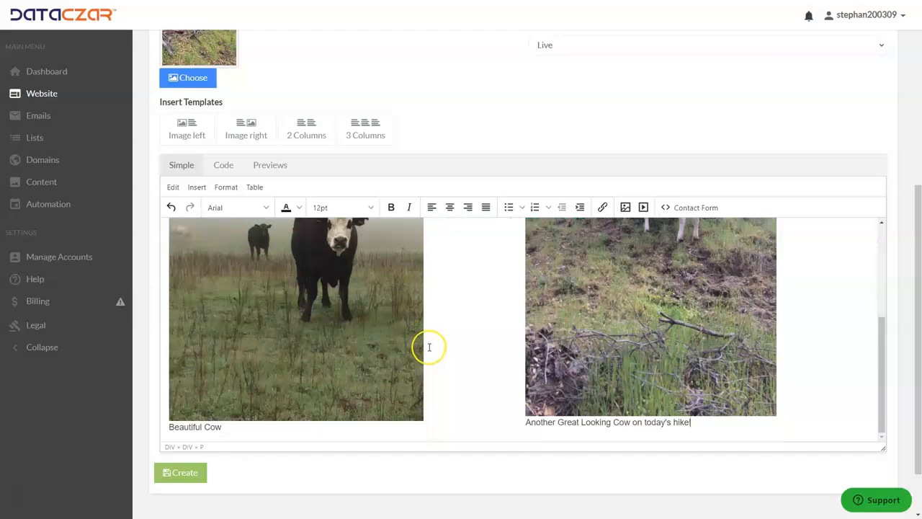
pyautogui.click(184, 475)
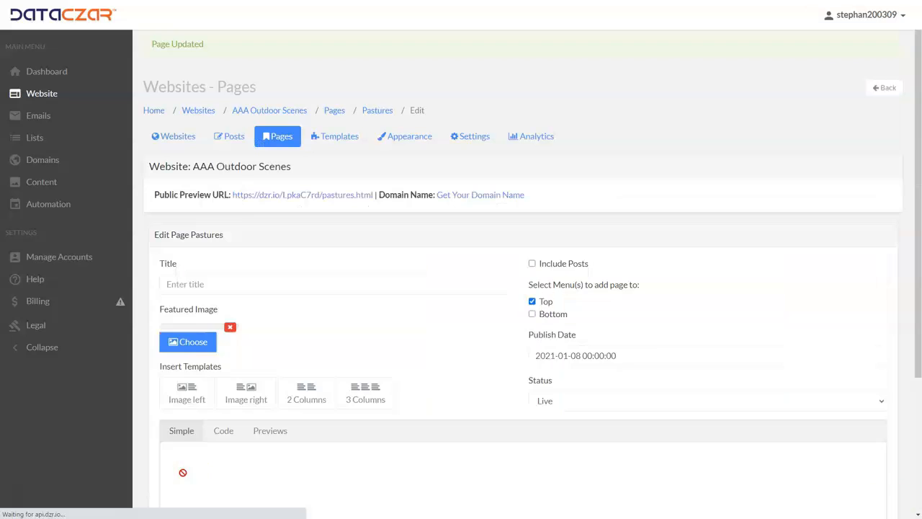
# Step: Start a new page on the AAA Outdoor Scenes website from the Blog template, keeping Include Posts enabled
pyautogui.click(284, 138)
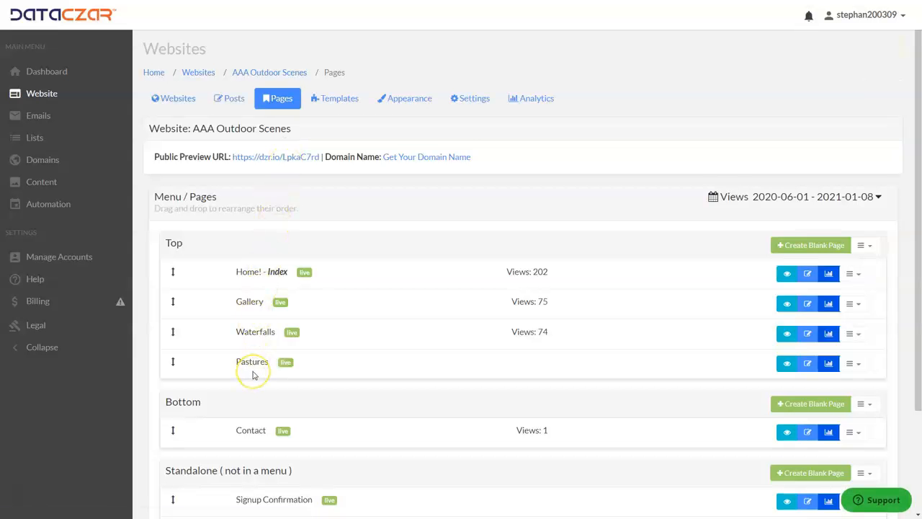
pyautogui.click(339, 101)
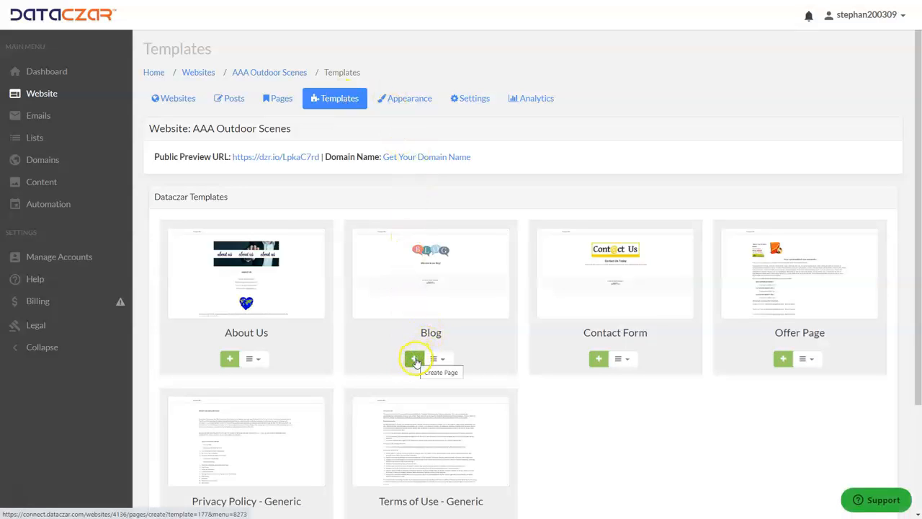
pyautogui.click(415, 360)
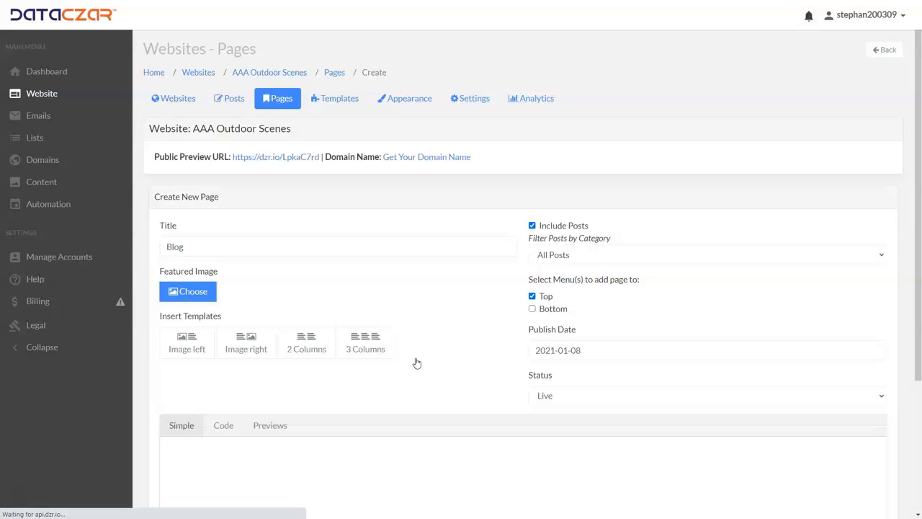
pyautogui.moveTo(610, 220); pyautogui.dragTo(551, 229)
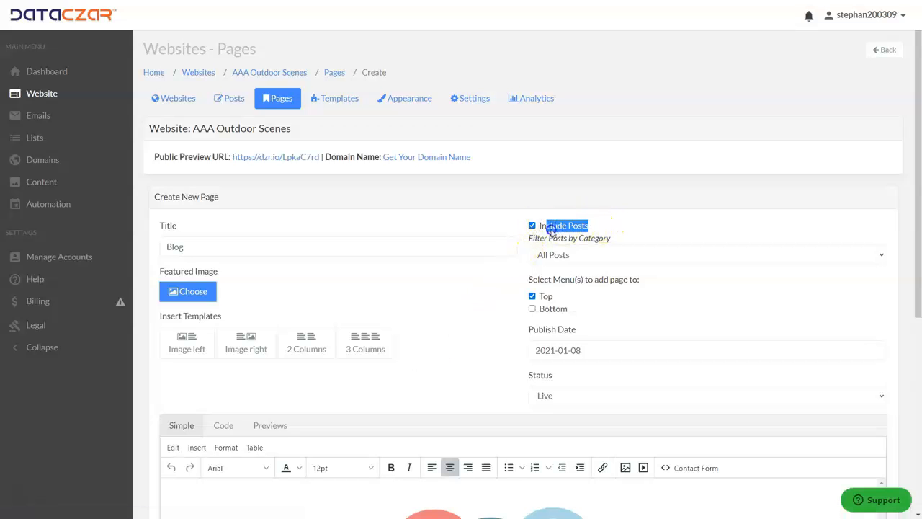
pyautogui.click(610, 225)
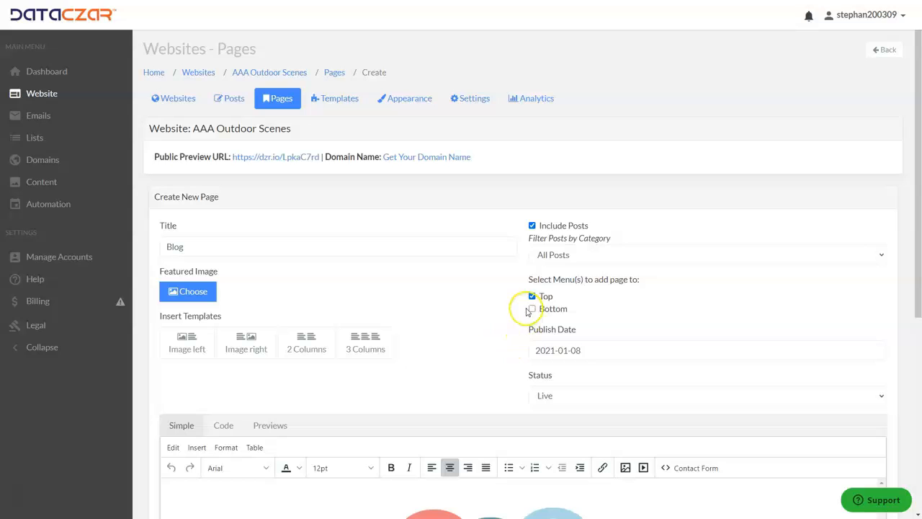
# Step: Set the Blog page's featured image to the previously uploaded photo of tall, shady trees
pyautogui.scroll(-3, 455, 293)
pyautogui.scroll(2, 451, 294)
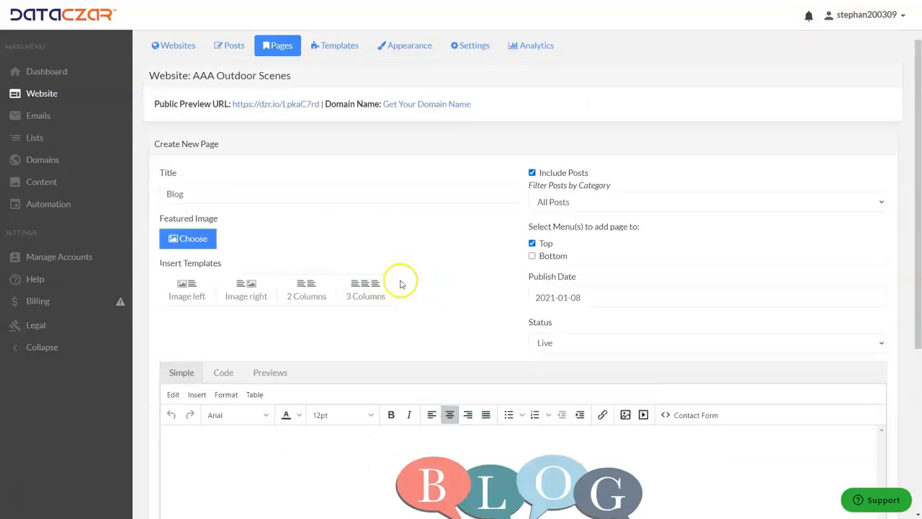
pyautogui.click(211, 244)
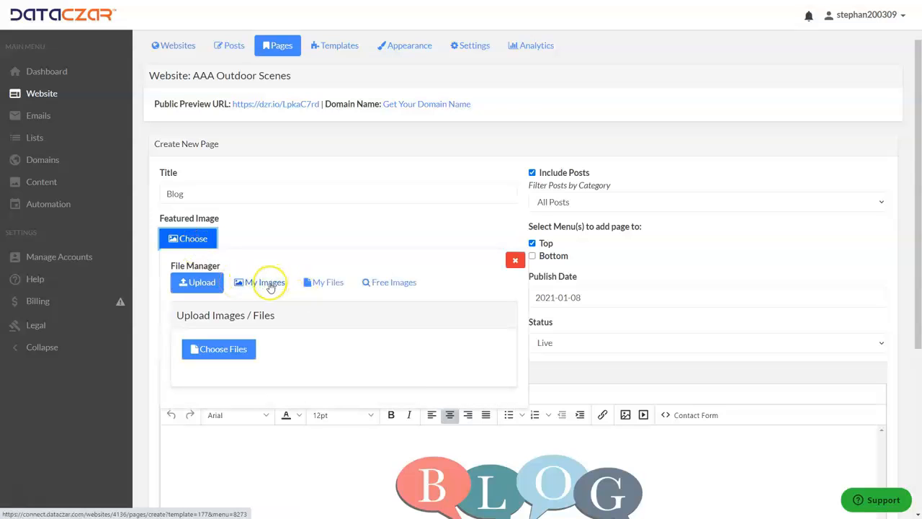
pyautogui.click(270, 285)
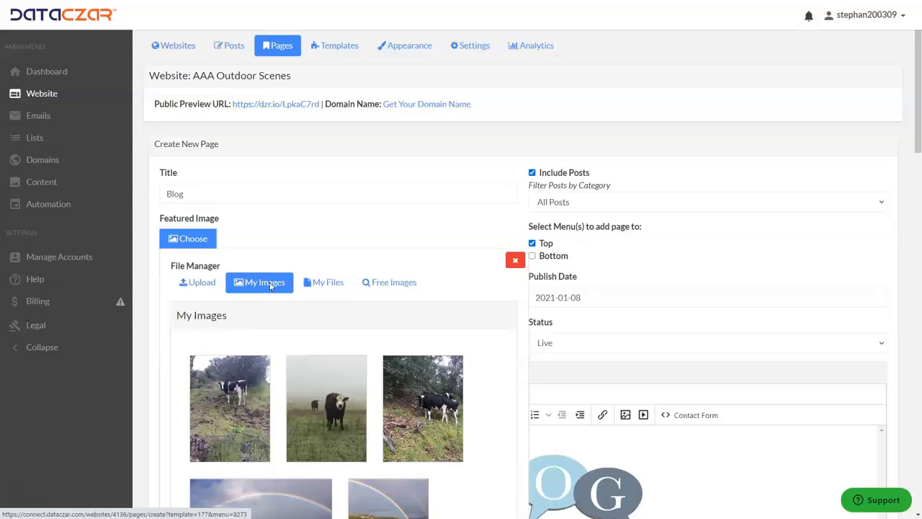
pyautogui.scroll(-2, 309, 284)
pyautogui.scroll(-2, 308, 278)
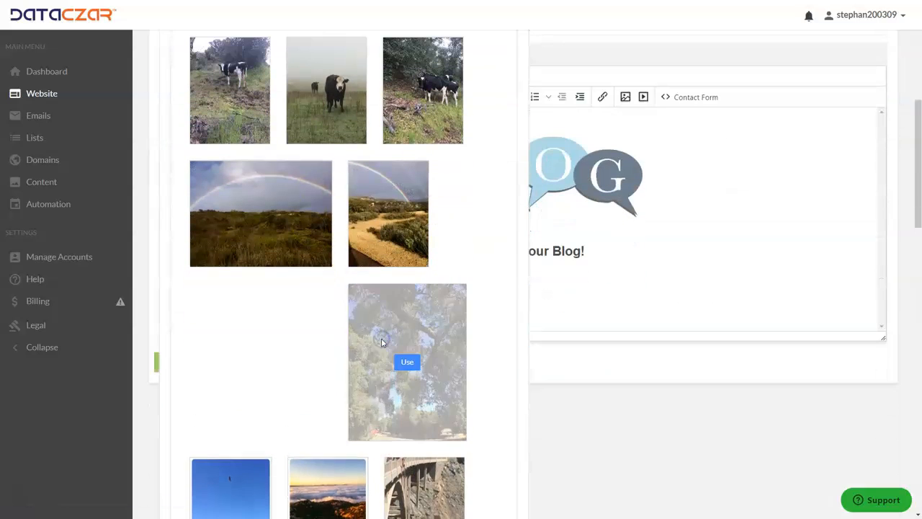
pyautogui.click(402, 361)
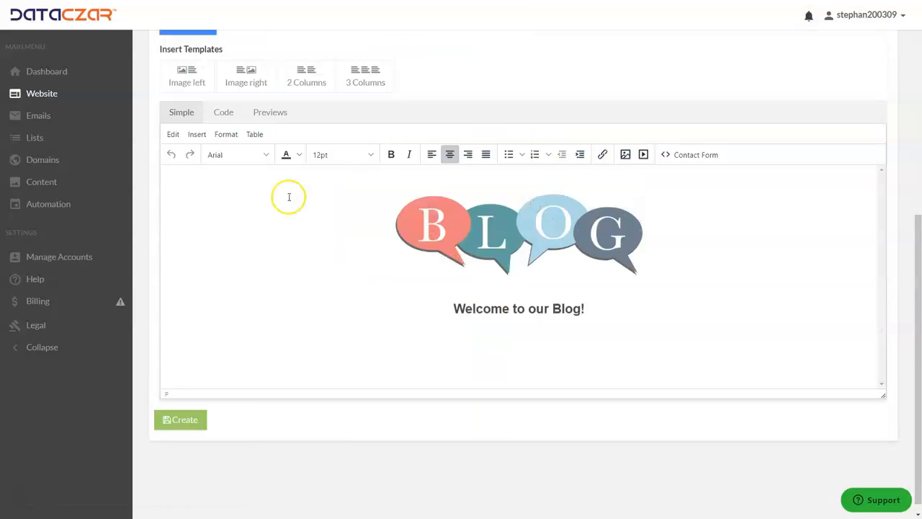
# Step: Replace the BLOG speech-bubble banner in the page content with the uploaded photo of a bird in a blue sky
pyautogui.scroll(3, 288, 195)
pyautogui.scroll(-1, 318, 216)
pyautogui.scroll(-2, 318, 215)
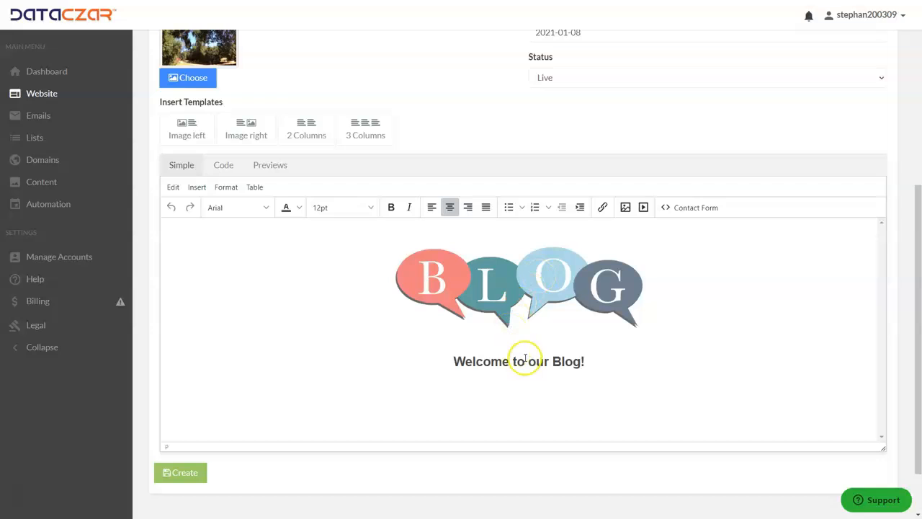
pyautogui.click(530, 292)
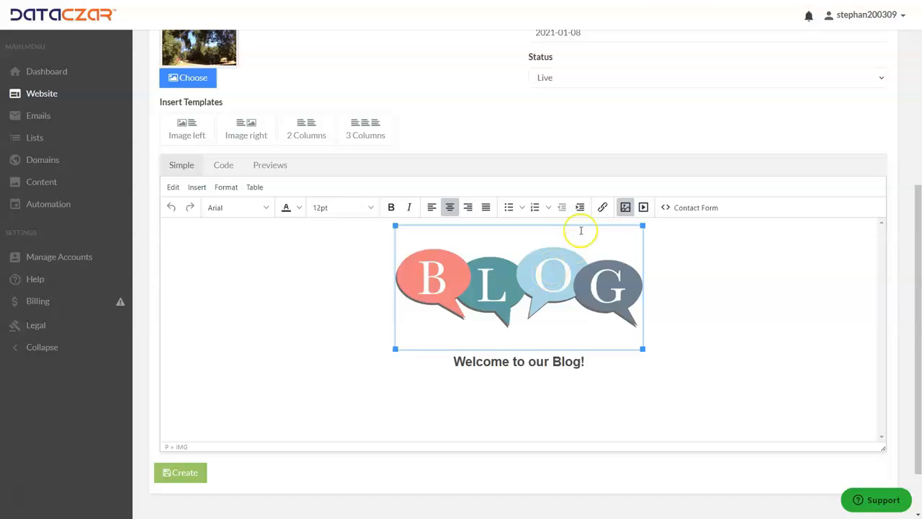
pyautogui.click(626, 208)
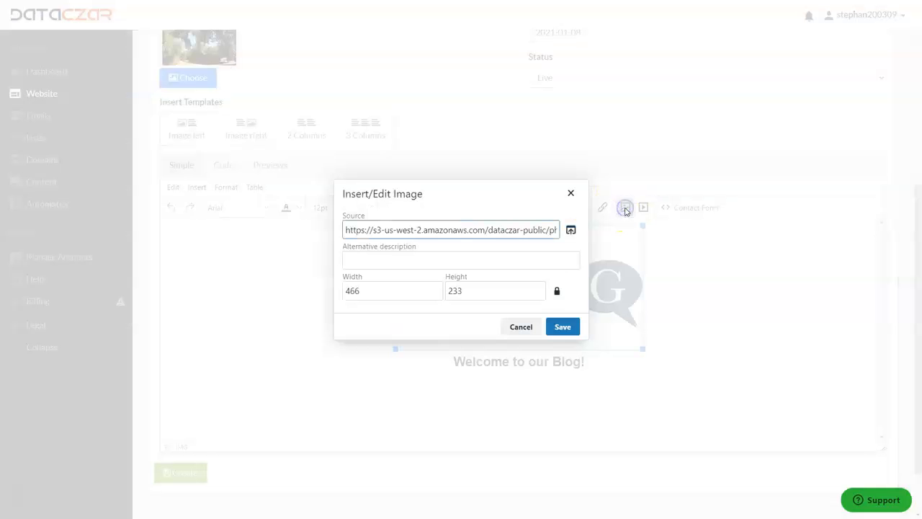
pyautogui.click(571, 229)
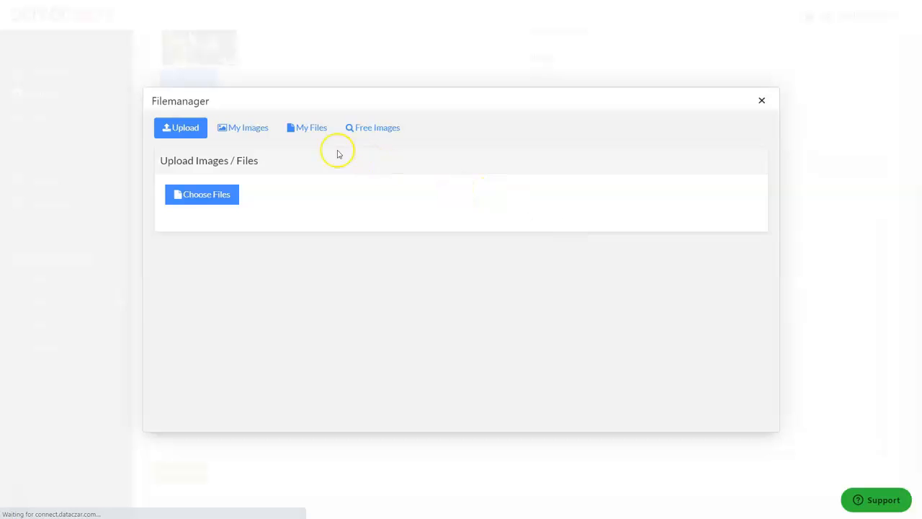
pyautogui.click(256, 132)
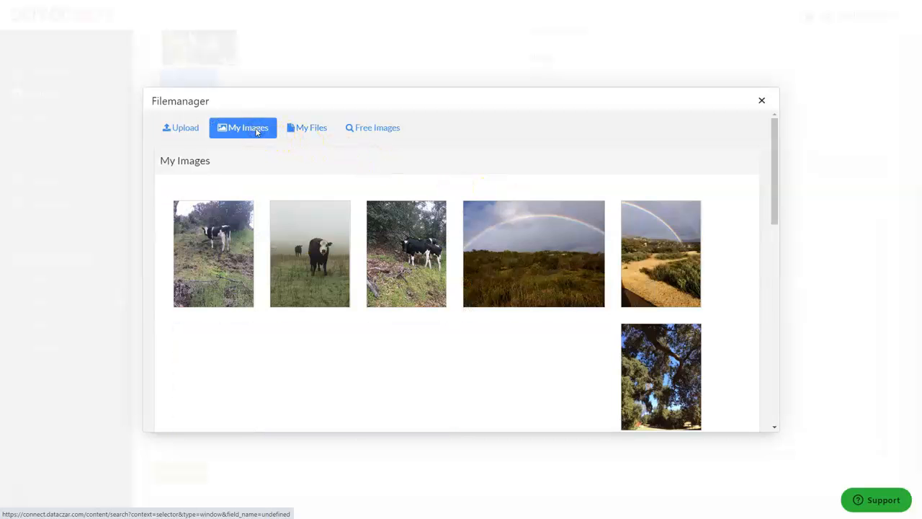
pyautogui.scroll(-2, 397, 257)
pyautogui.click(214, 323)
pyautogui.click(237, 369)
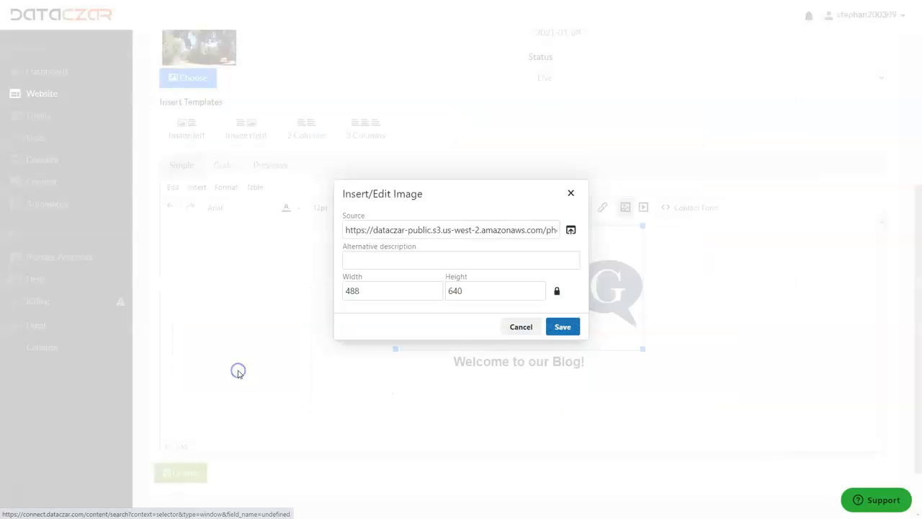
pyautogui.click(560, 326)
# Step: Insert an empty centered line above the sky photo in the Blog page content
pyautogui.scroll(-2, 514, 291)
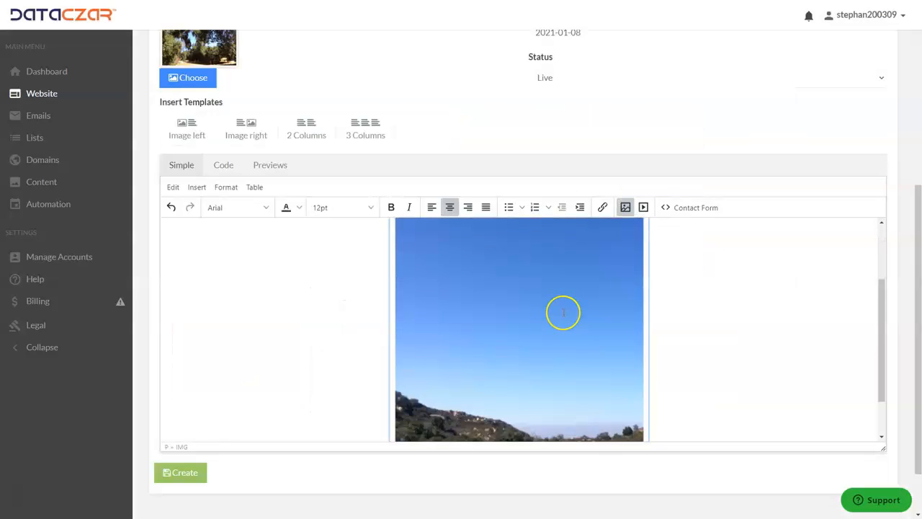
pyautogui.moveTo(594, 426); pyautogui.dragTo(432, 426)
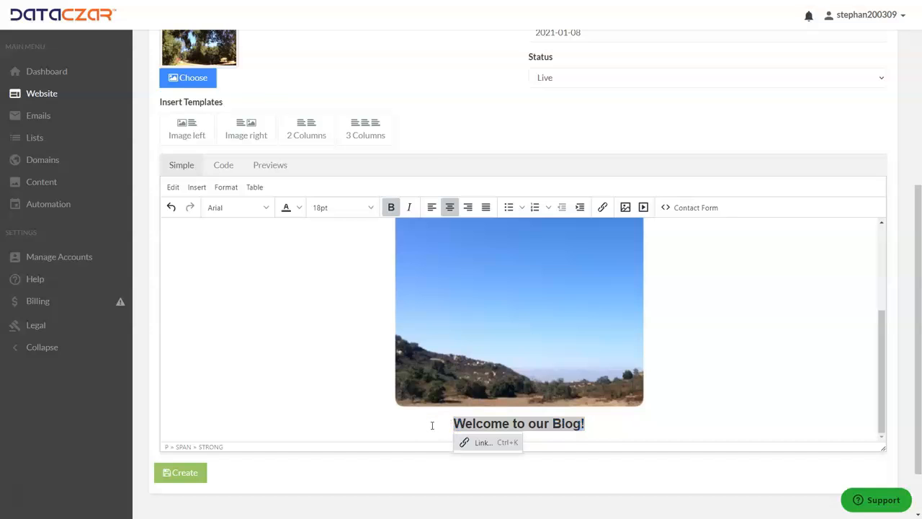
pyautogui.click(642, 409)
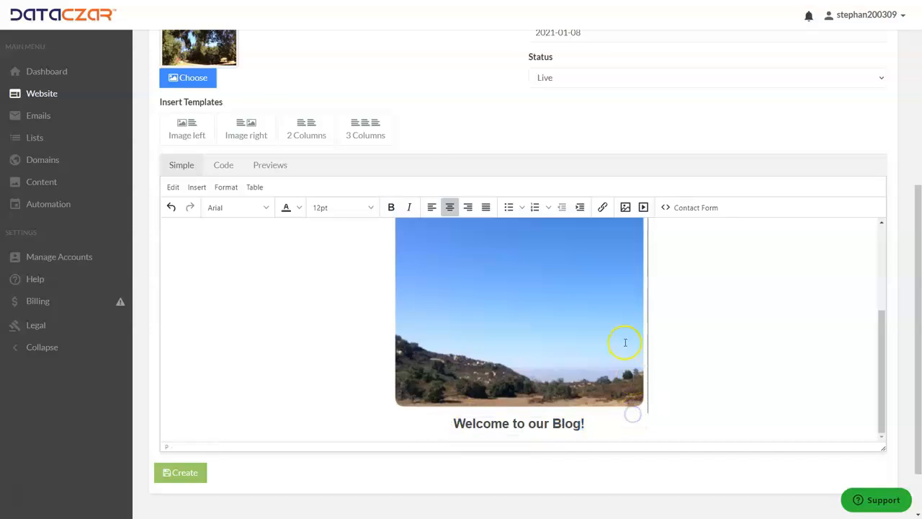
pyautogui.scroll(3, 624, 339)
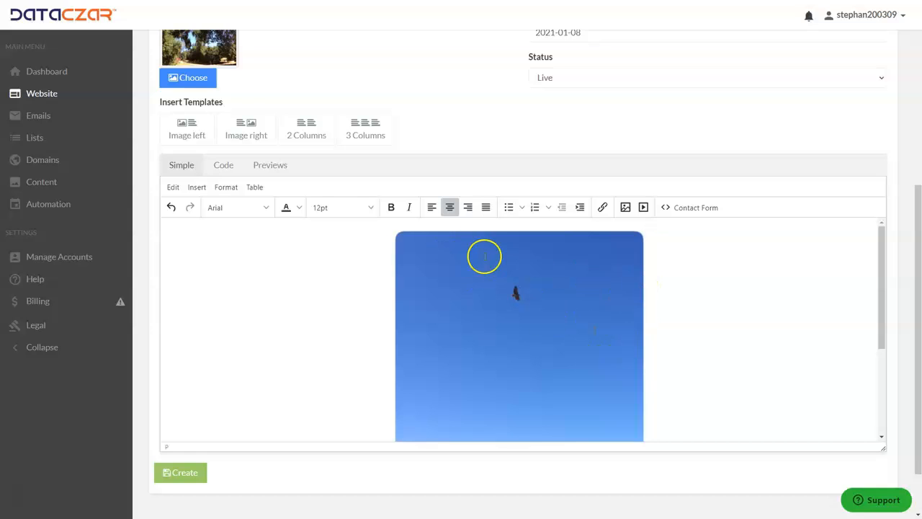
pyautogui.click(412, 276)
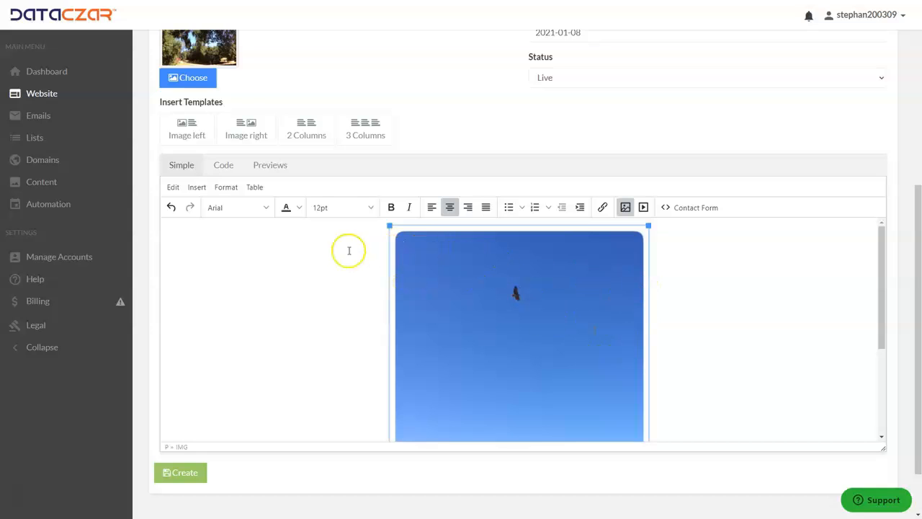
pyautogui.click(377, 250)
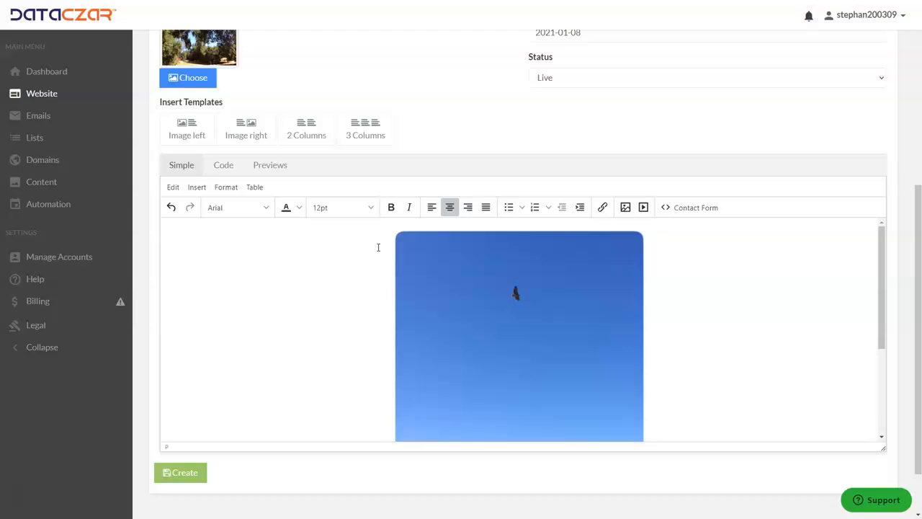
pyautogui.scroll(-5, 378, 246)
pyautogui.scroll(6, 374, 284)
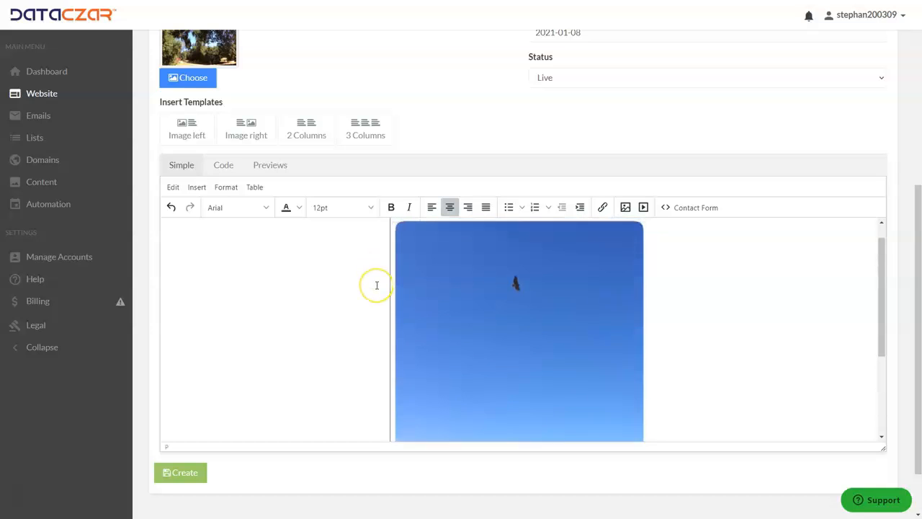
pyautogui.click(400, 224)
pyautogui.press('Return')
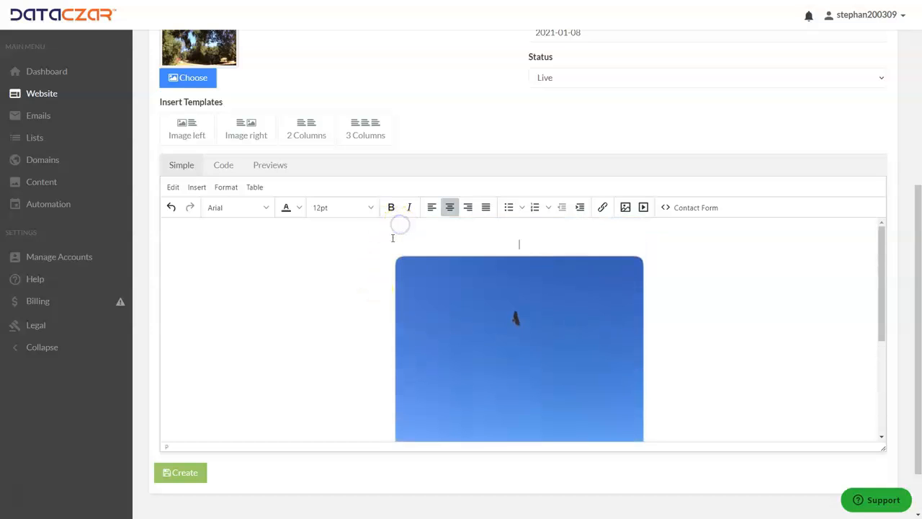
# Step: Move the "Welcome to our Blog!" heading from below the sky photo to the empty line above it
pyautogui.scroll(-5, 418, 303)
pyautogui.moveTo(587, 358); pyautogui.dragTo(408, 355)
pyautogui.hotkey('ctrl', 'c')
pyautogui.press('BackSpace')
pyautogui.scroll(5, 457, 267)
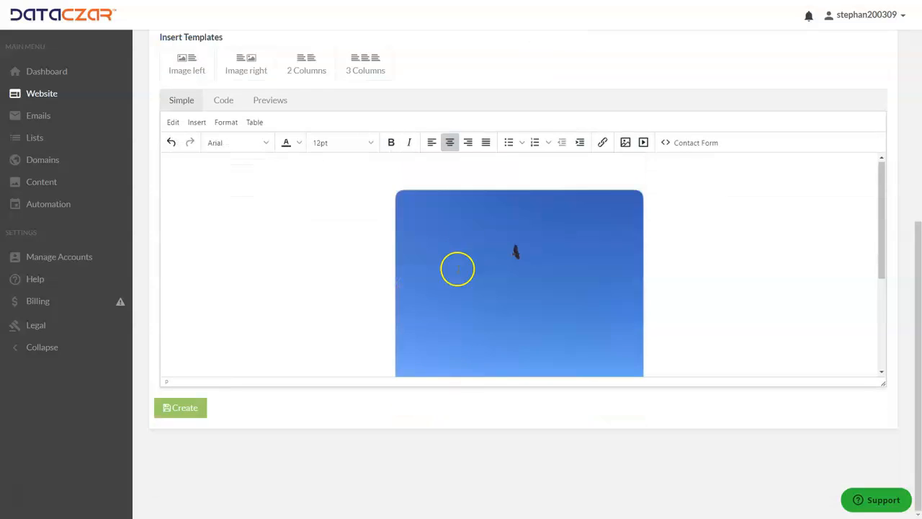
pyautogui.click(516, 166)
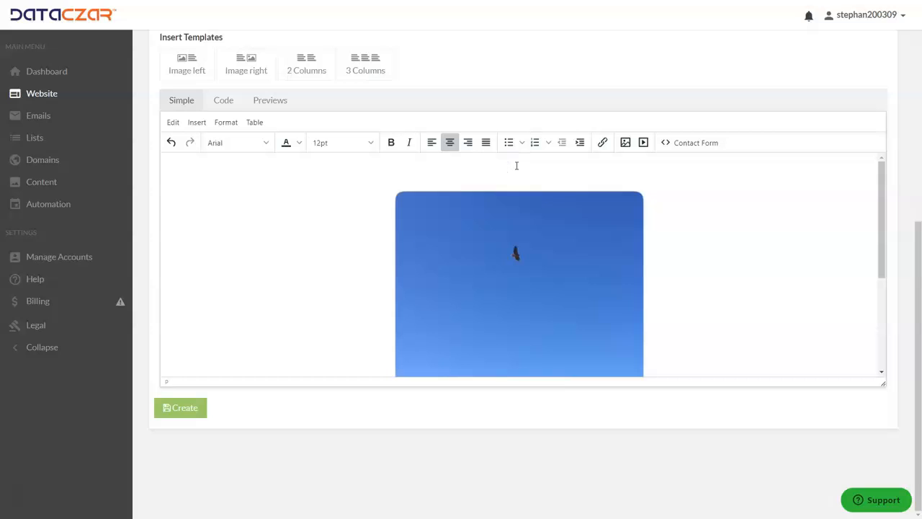
pyautogui.hotkey('ctrl', 'v')
pyautogui.scroll(-3, 577, 238)
pyautogui.scroll(3, 577, 240)
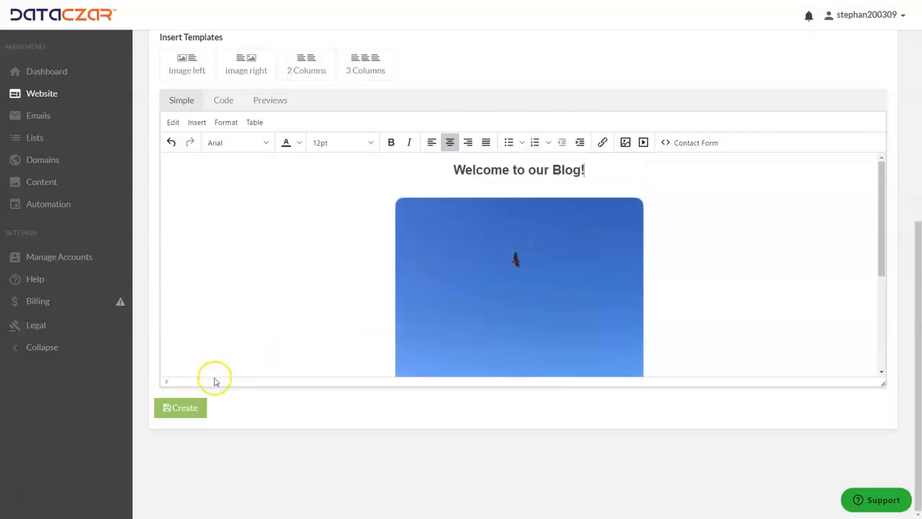
# Step: Create the Blog page and return to the website's list of pages
pyautogui.click(183, 414)
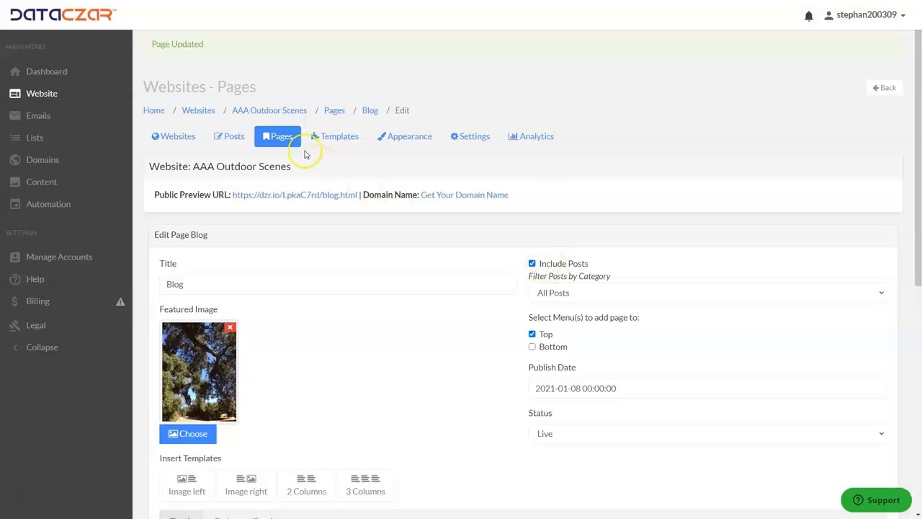
pyautogui.click(281, 140)
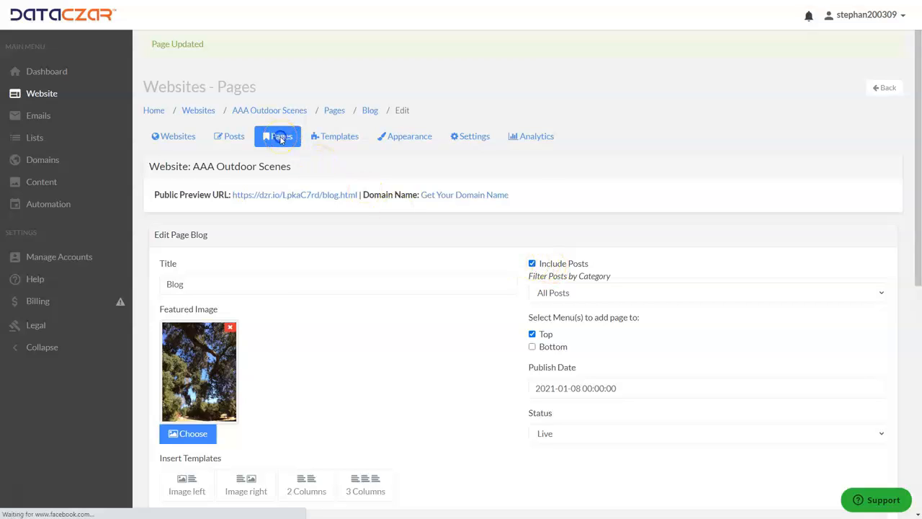
pyautogui.click(225, 103)
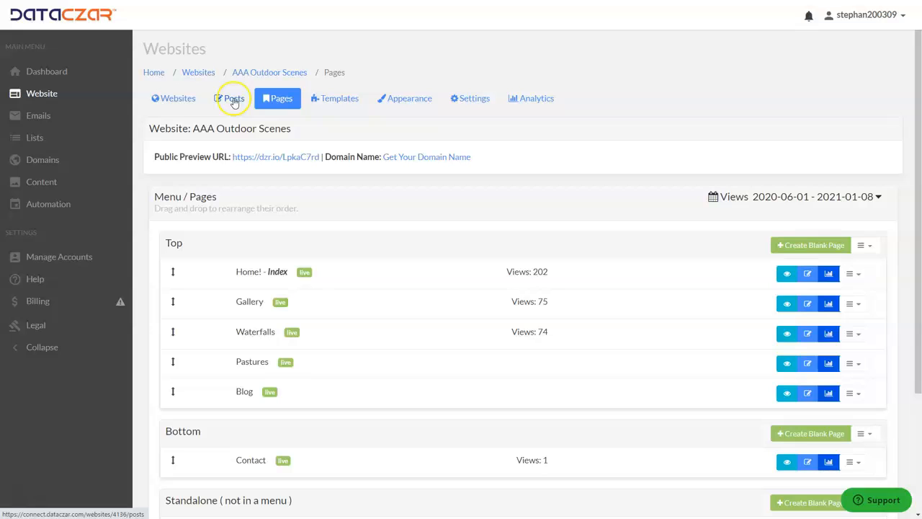
# Step: Start a new post on the website and title it "Our Latest Beautiful Rainbows!"
pyautogui.click(234, 102)
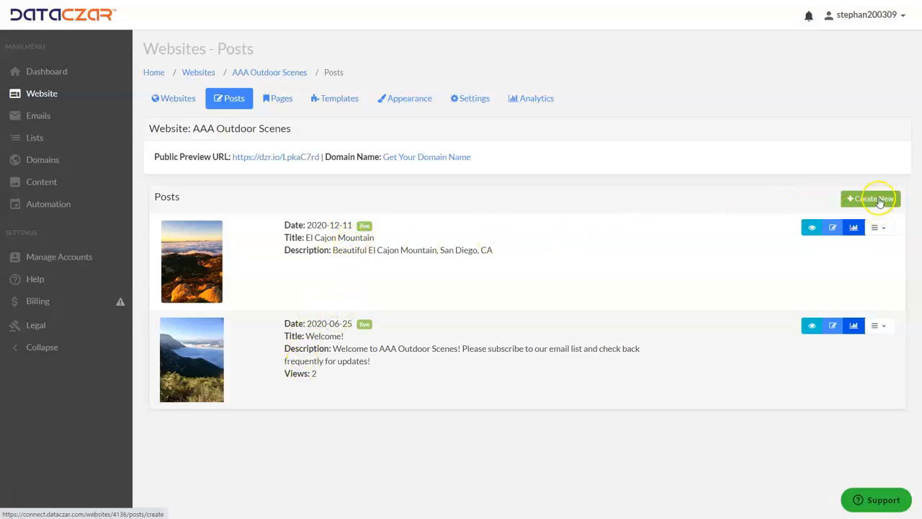
pyautogui.click(878, 201)
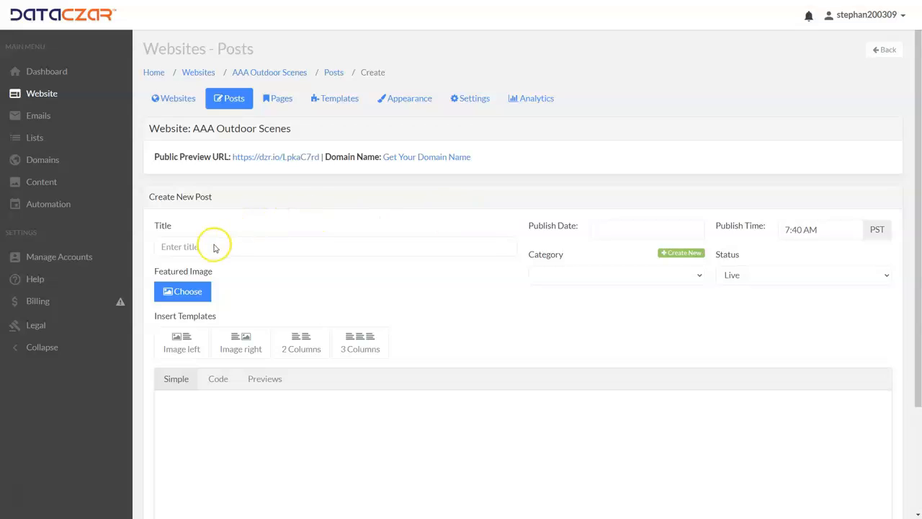
pyautogui.click(213, 247)
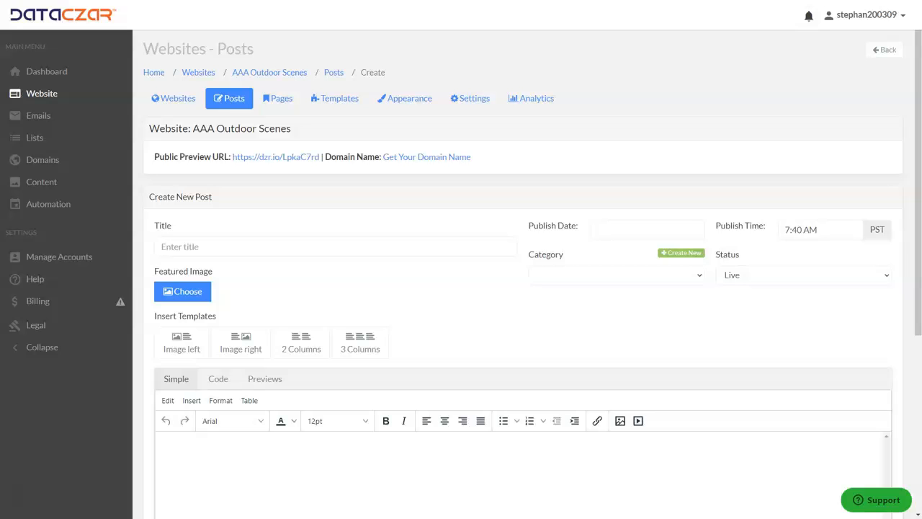
pyautogui.click(164, 245)
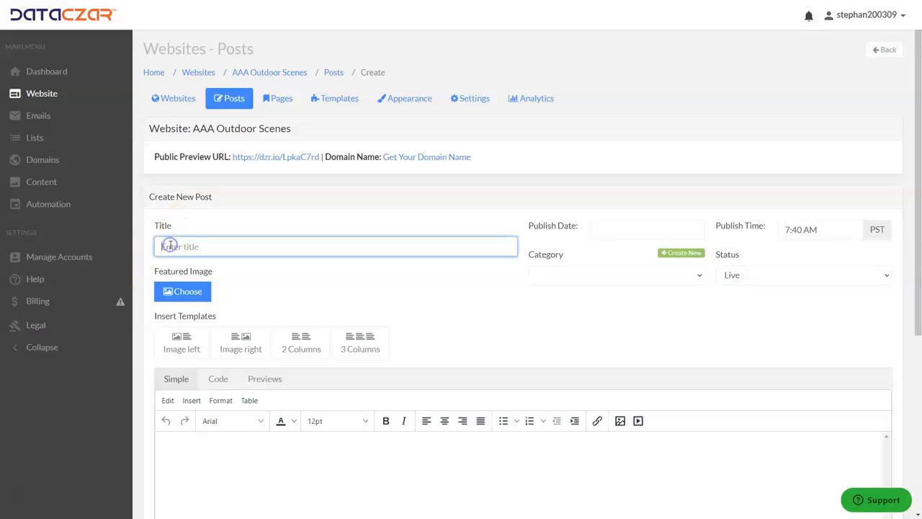
pyautogui.write('Our Latest Beautiful Rainbows!')
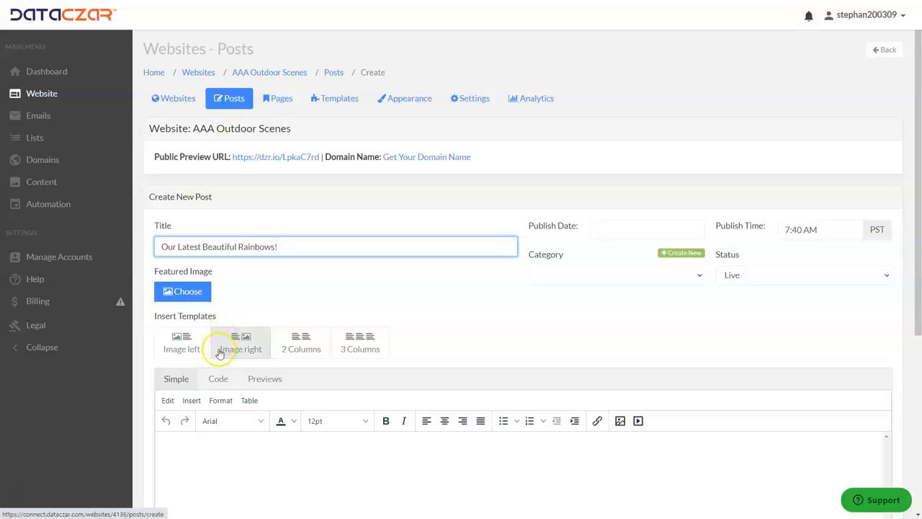
# Step: Set the wide rainbow-over-the-field photo from the saved images as the post's featured image
pyautogui.scroll(-2, 329, 309)
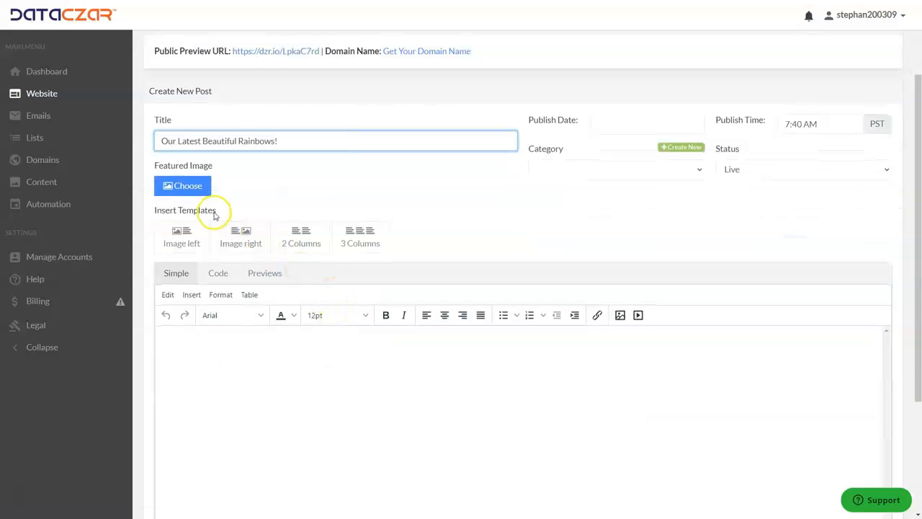
pyautogui.click(189, 186)
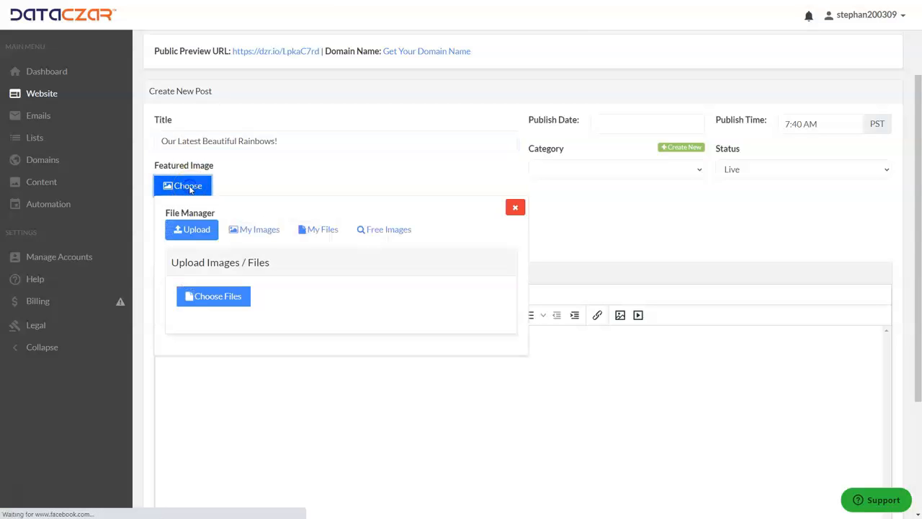
pyautogui.click(266, 234)
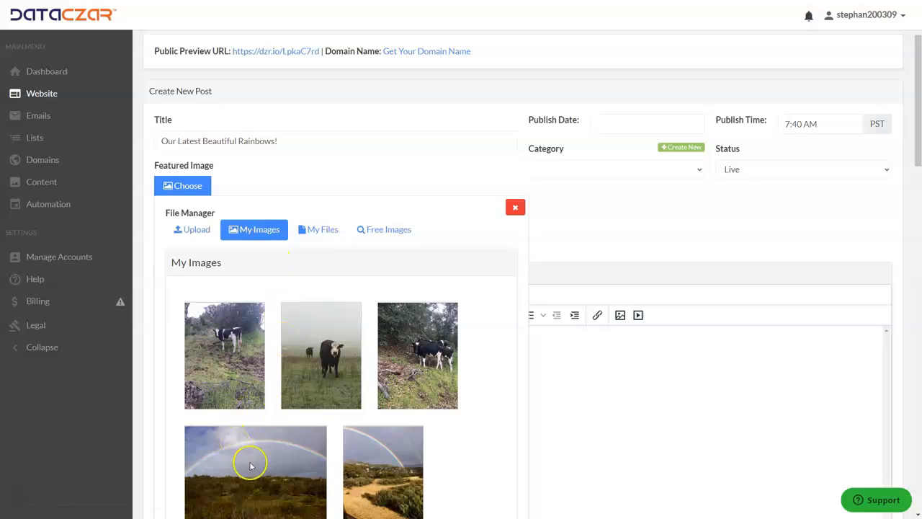
pyautogui.moveTo(261, 484)
pyautogui.click(292, 504)
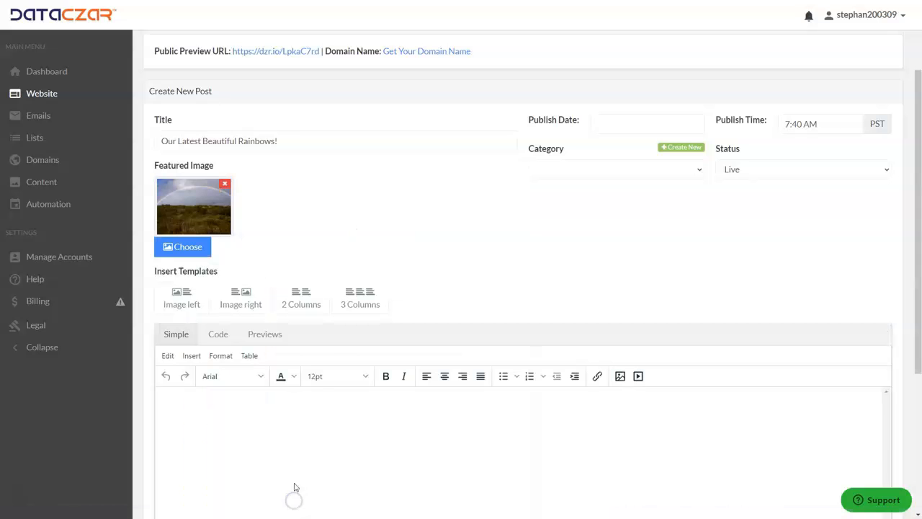
# Step: Enter the bold line "Today While Hiking!!" in the body of the post
pyautogui.scroll(-1, 371, 209)
pyautogui.click(477, 362)
pyautogui.scroll(-2, 439, 300)
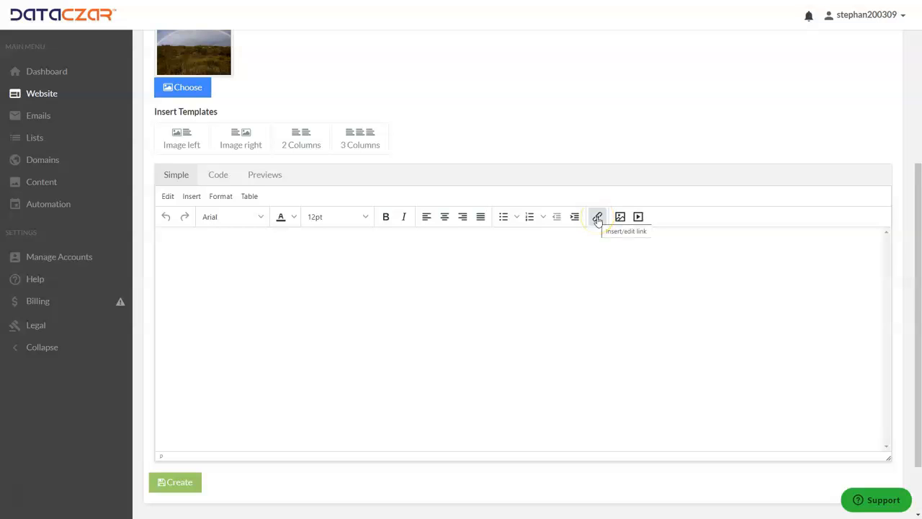
pyautogui.click(216, 259)
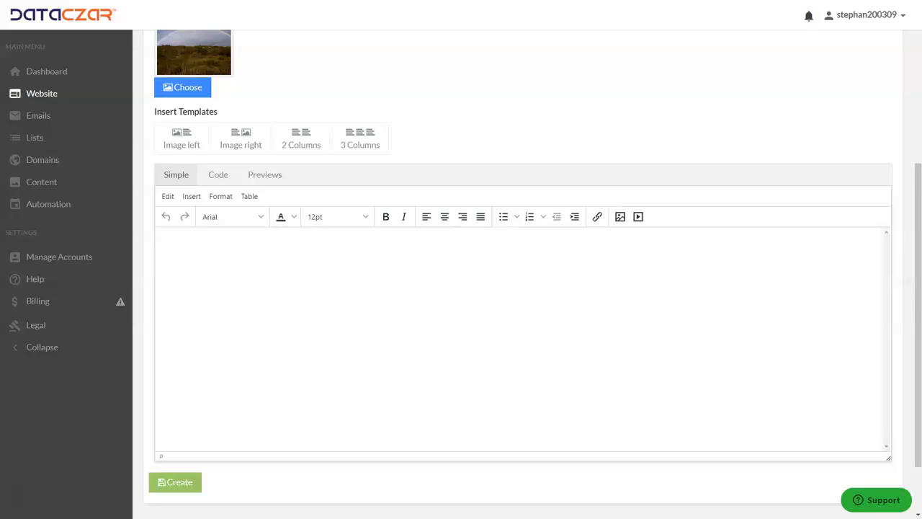
pyautogui.click(297, 268)
pyautogui.write('Today While Hiking!!')
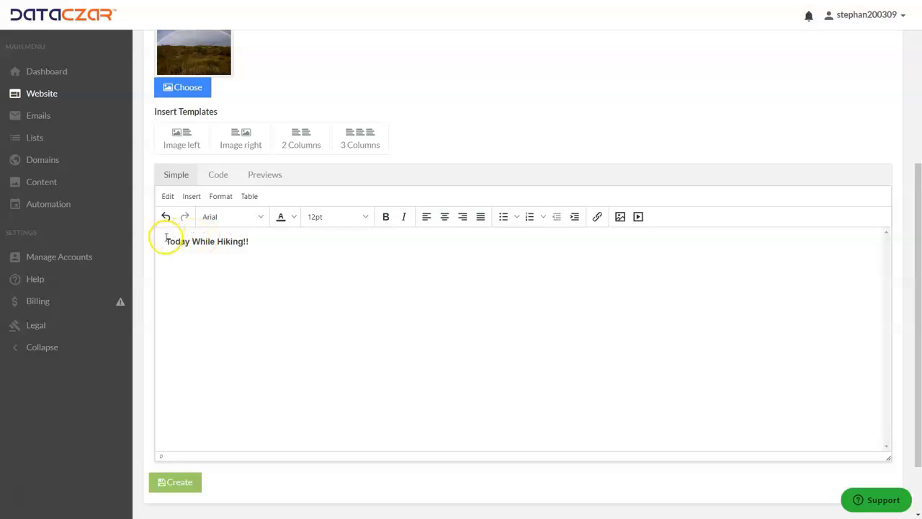
# Step: Center the "Today While Hiking!!" line and set its font size to 18pt
pyautogui.moveTo(163, 238); pyautogui.dragTo(282, 255)
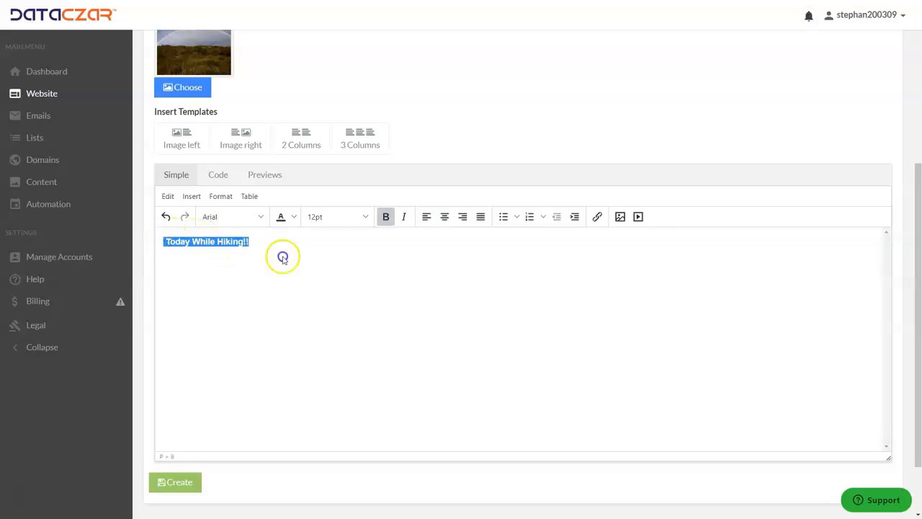
pyautogui.click(441, 224)
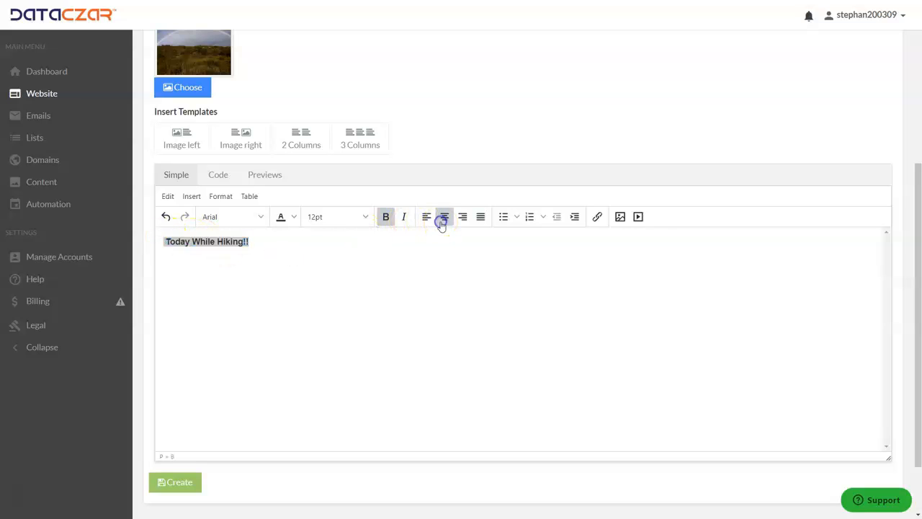
pyautogui.click(366, 217)
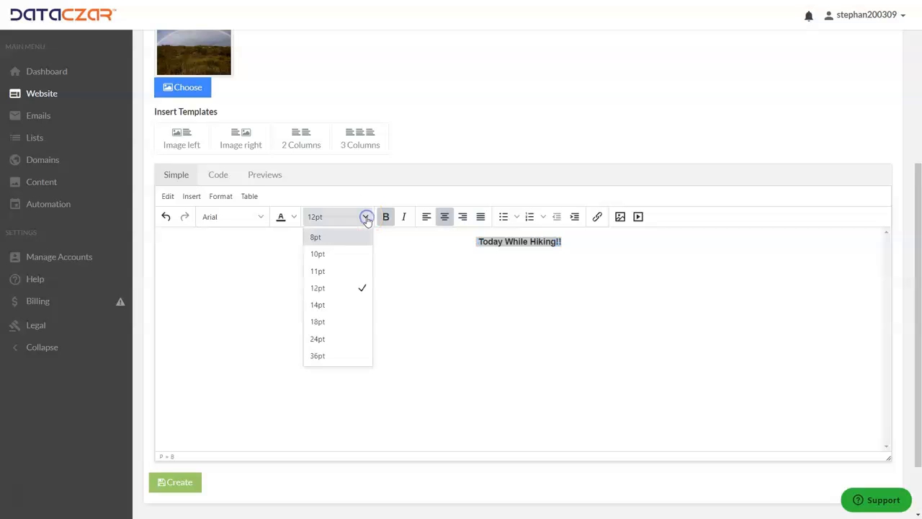
pyautogui.click(321, 321)
# Step: Insert the saved photo of the rainbow over the dirt trail on a new line below "Today While Hiking!!"
pyautogui.click(606, 249)
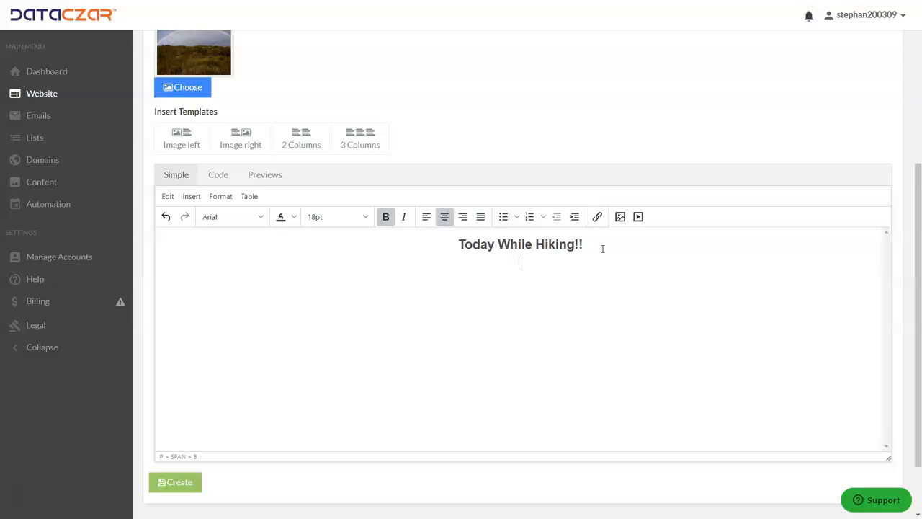
pyautogui.click(621, 218)
pyautogui.click(621, 218)
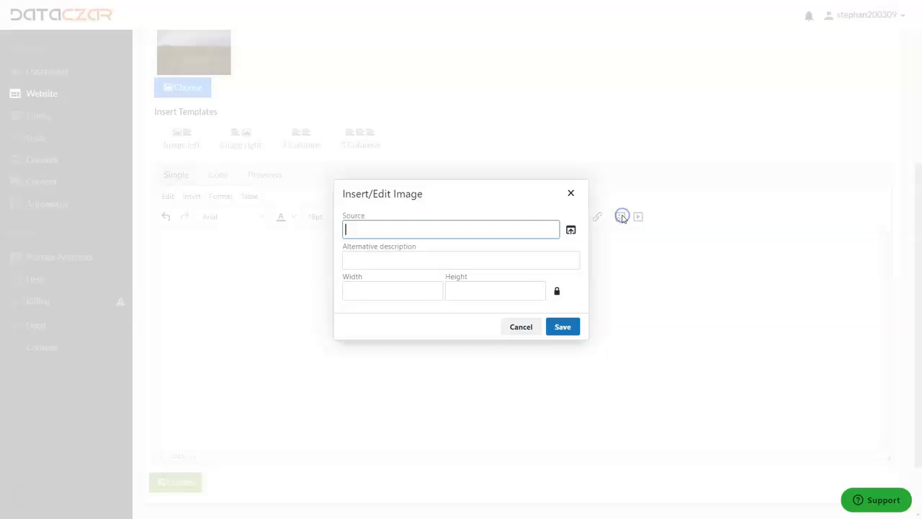
pyautogui.click(572, 231)
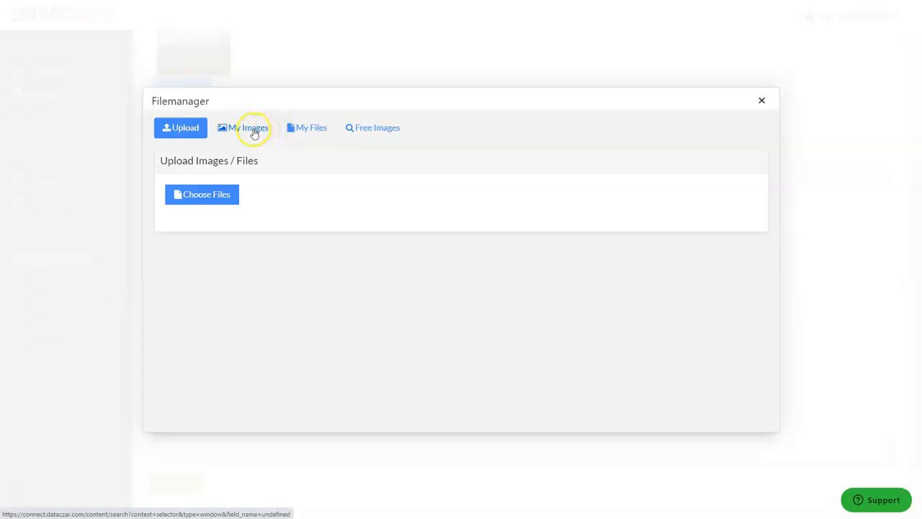
pyautogui.click(254, 130)
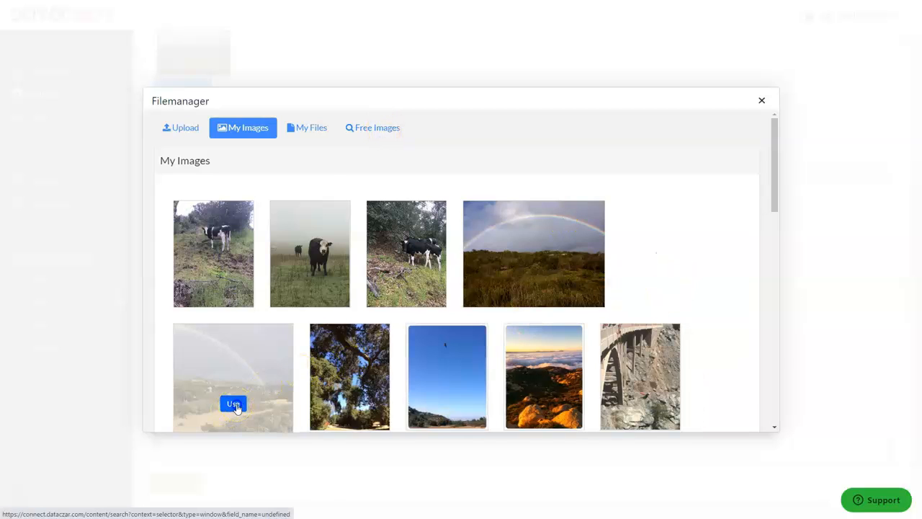
pyautogui.click(236, 405)
pyautogui.click(562, 323)
# Step: Enlarge the inserted rainbow trail photo in the post body, keeping its proportions
pyautogui.scroll(3, 571, 323)
pyautogui.scroll(-3, 558, 332)
pyautogui.scroll(-1, 441, 446)
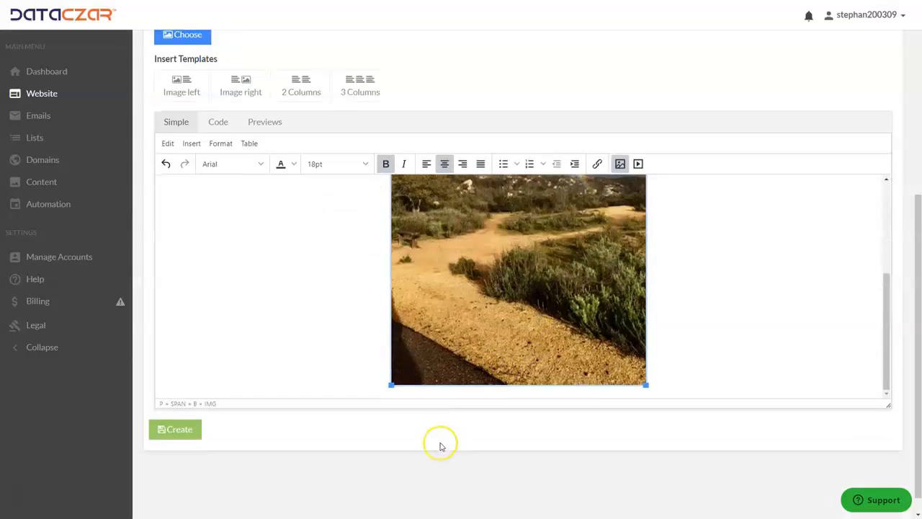
pyautogui.moveTo(391, 383); pyautogui.dragTo(353, 442)
pyautogui.scroll(-1, 477, 324)
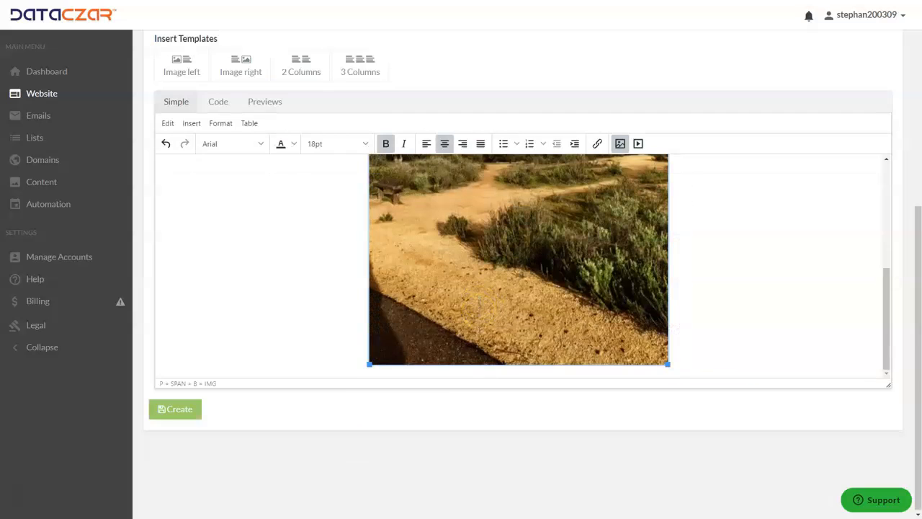
pyautogui.scroll(5, 478, 331)
pyautogui.scroll(-3, 432, 255)
pyautogui.scroll(-3, 430, 259)
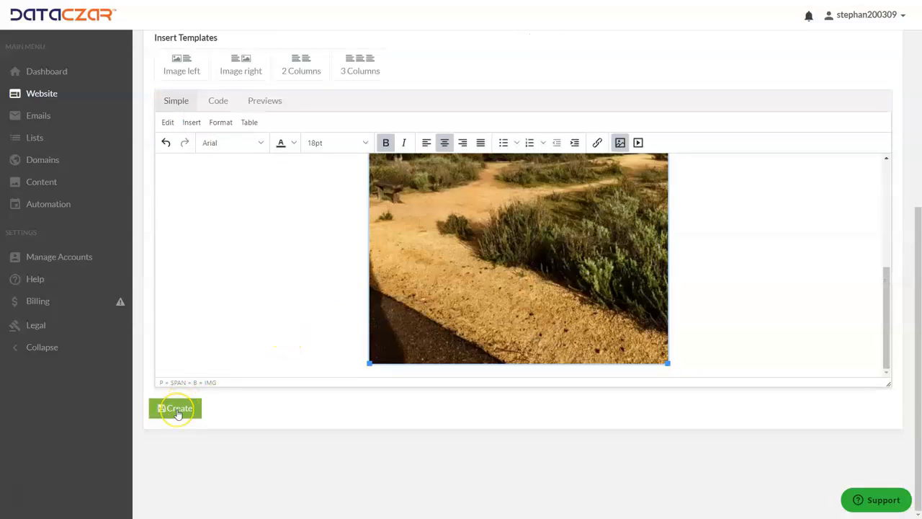
# Step: Create the rainbow post and check the website's lists of posts and pages
pyautogui.click(178, 413)
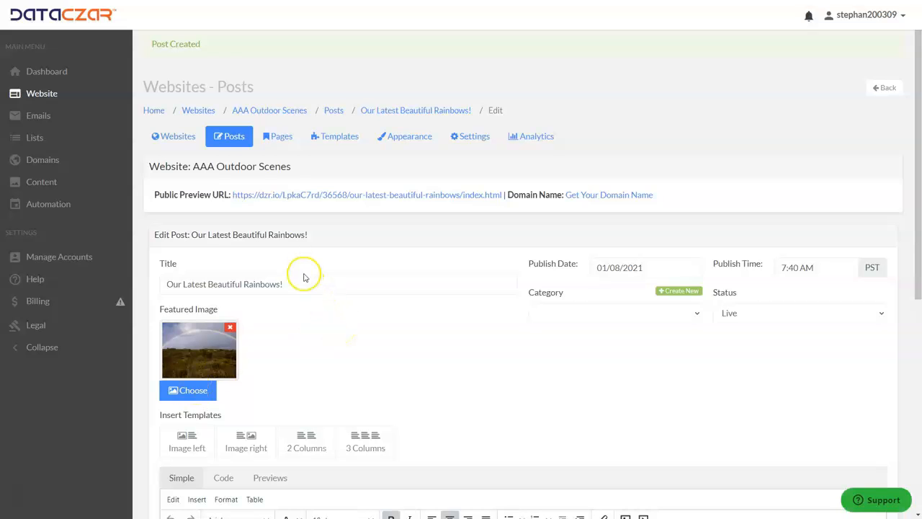
pyautogui.click(232, 138)
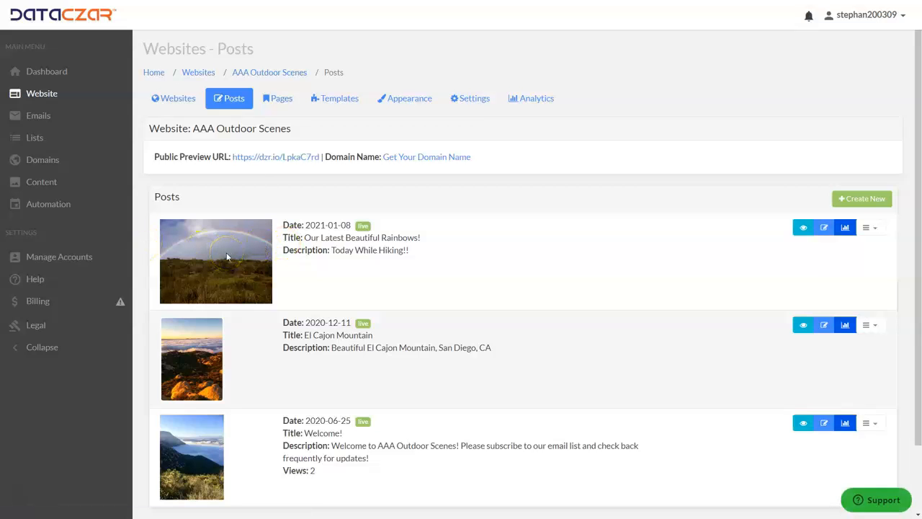
pyautogui.click(280, 97)
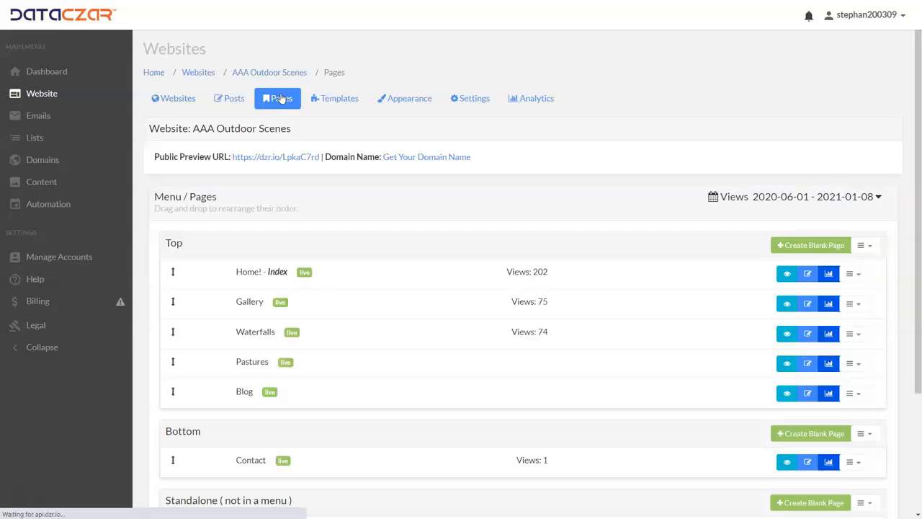
pyautogui.click(229, 101)
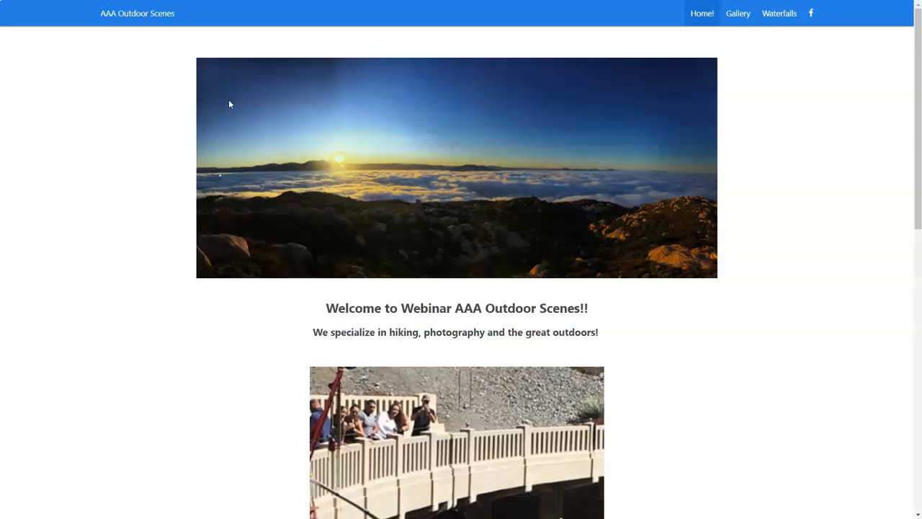
# Step: Switch to the refreshed public AAA Outdoor Scenes site and review the Pastures page from its header photo to the footer
pyautogui.click(753, 17)
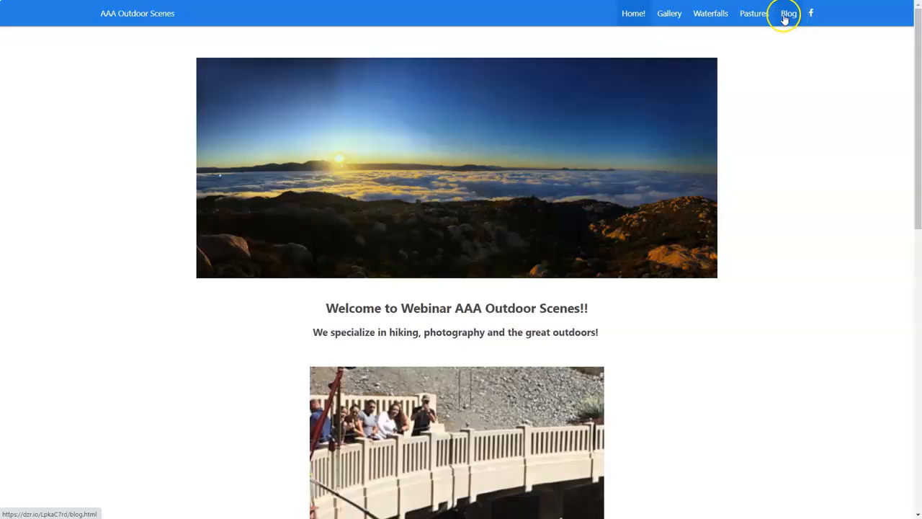
pyautogui.click(762, 17)
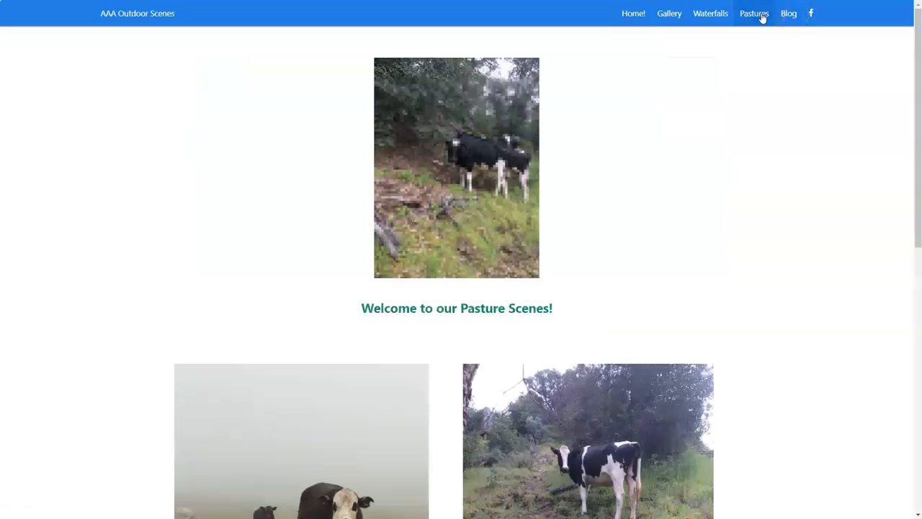
pyautogui.scroll(-5, 491, 180)
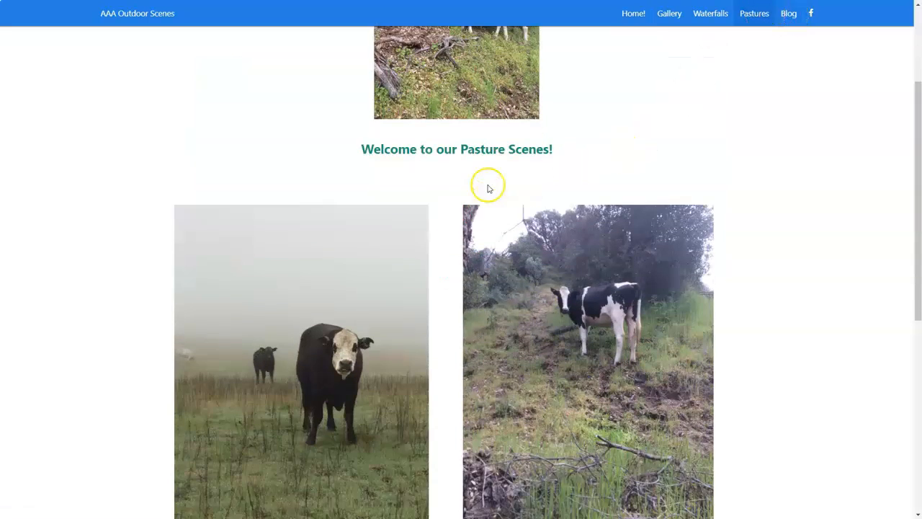
pyautogui.scroll(4, 490, 274)
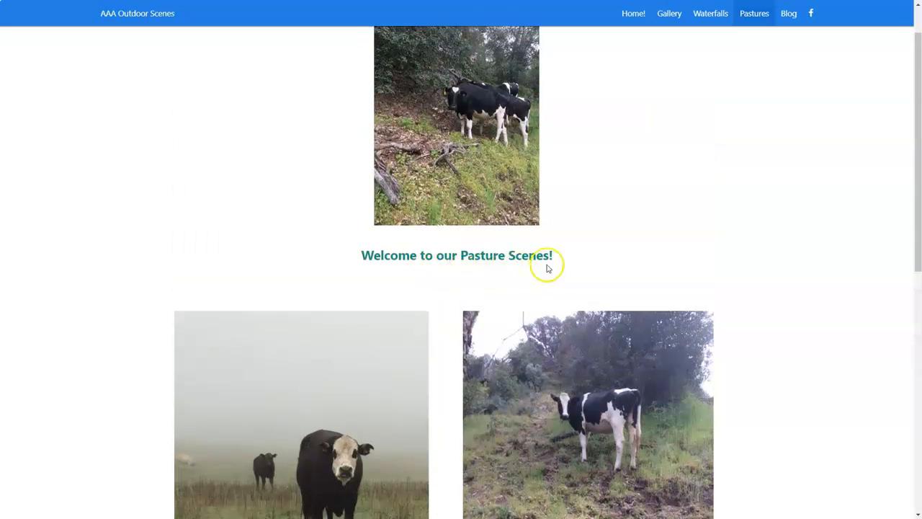
pyautogui.scroll(1, 484, 154)
pyautogui.scroll(-4, 484, 148)
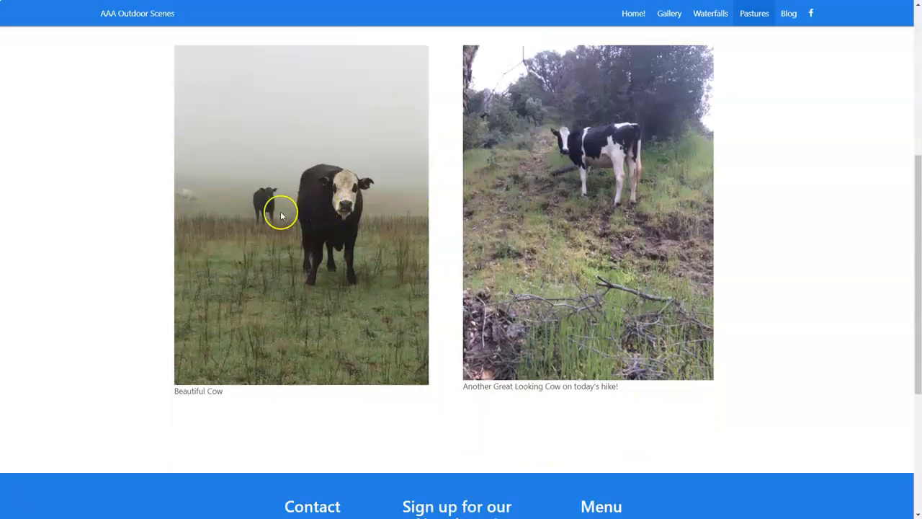
pyautogui.scroll(-2, 658, 214)
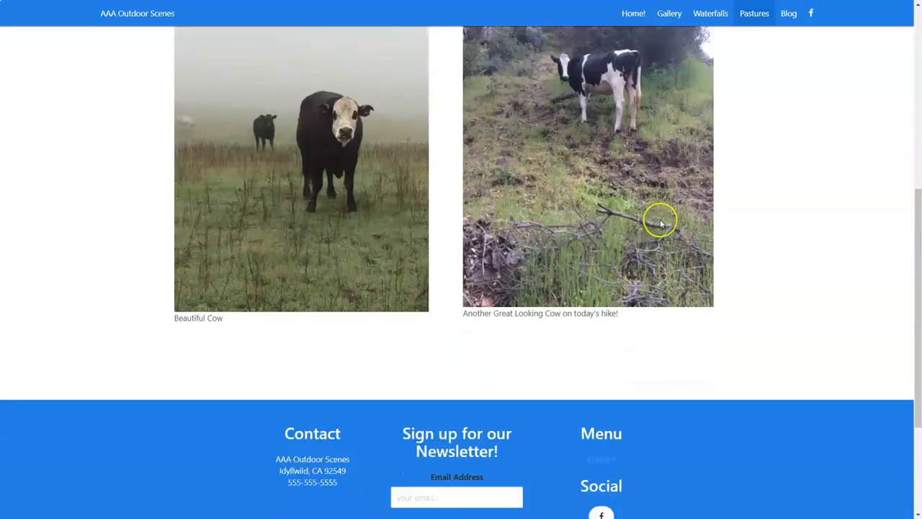
pyautogui.scroll(3, 660, 220)
pyautogui.scroll(-4, 660, 224)
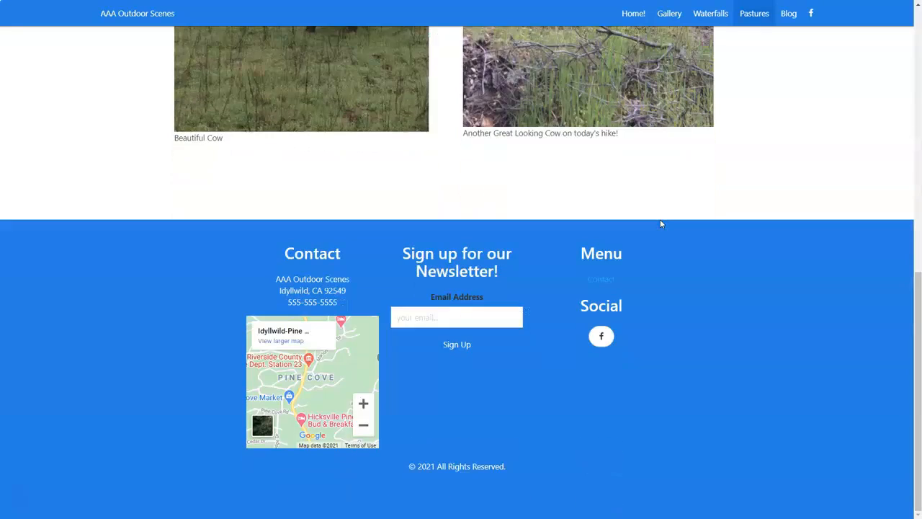
pyautogui.scroll(8, 660, 224)
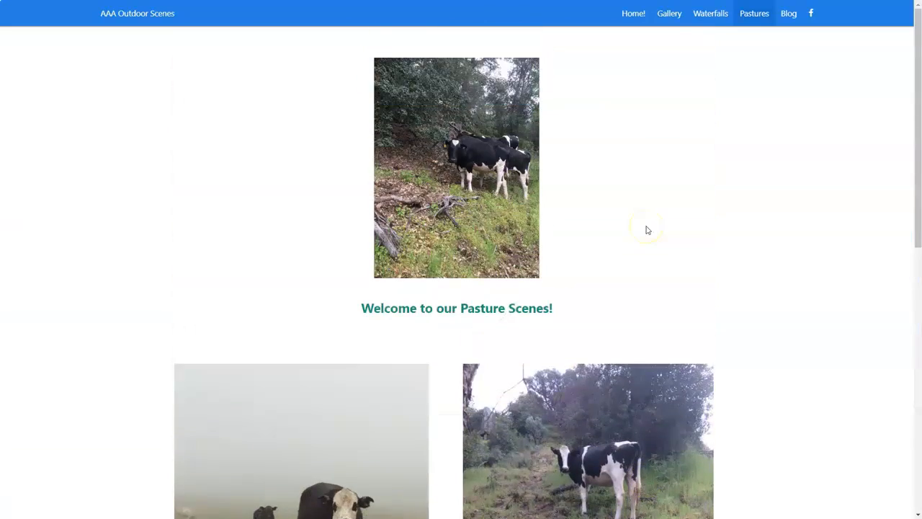
# Step: Review the public Blog page, examining its heading, sky photo and post entries, including the new rainbow post
pyautogui.click(793, 15)
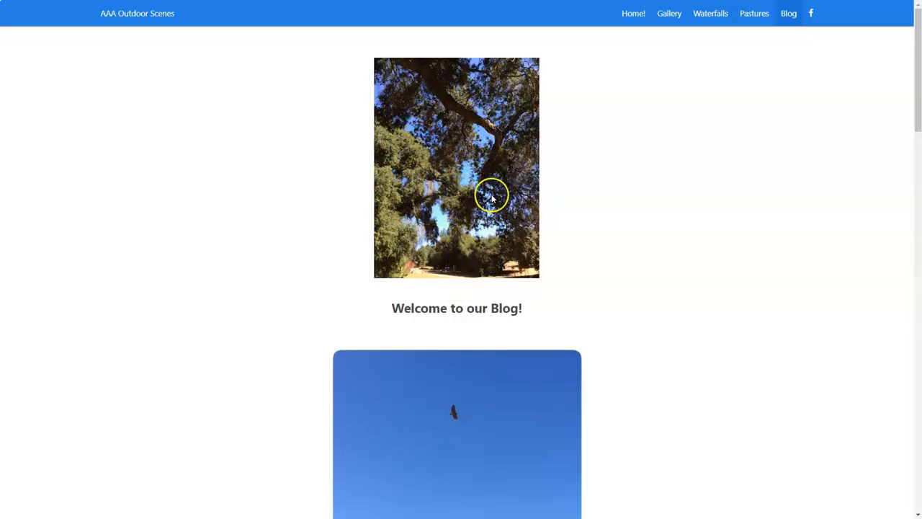
pyautogui.scroll(-3, 585, 203)
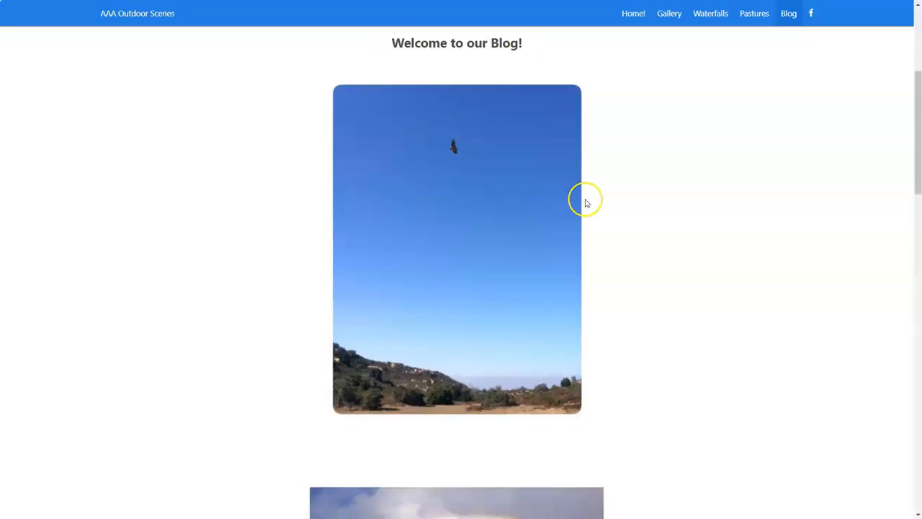
pyautogui.scroll(1, 502, 235)
pyautogui.scroll(-5, 502, 234)
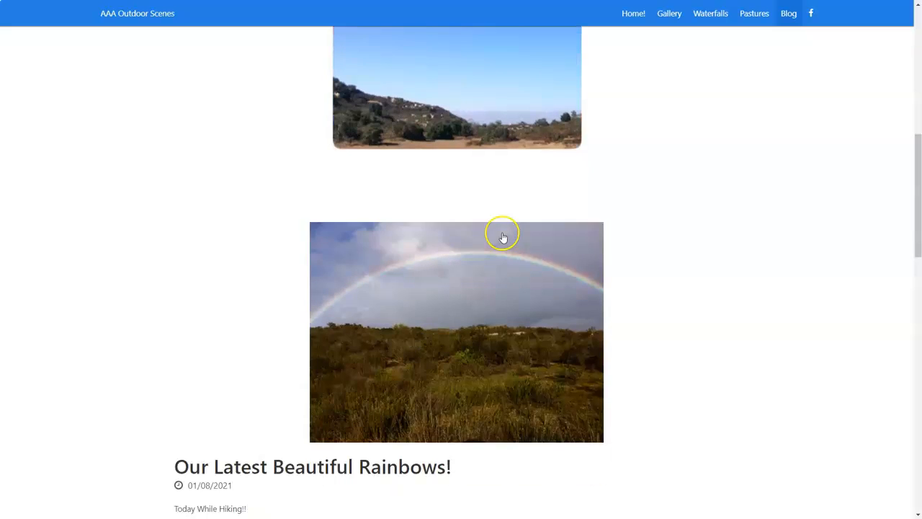
pyautogui.scroll(-1, 502, 235)
pyautogui.scroll(-1, 500, 237)
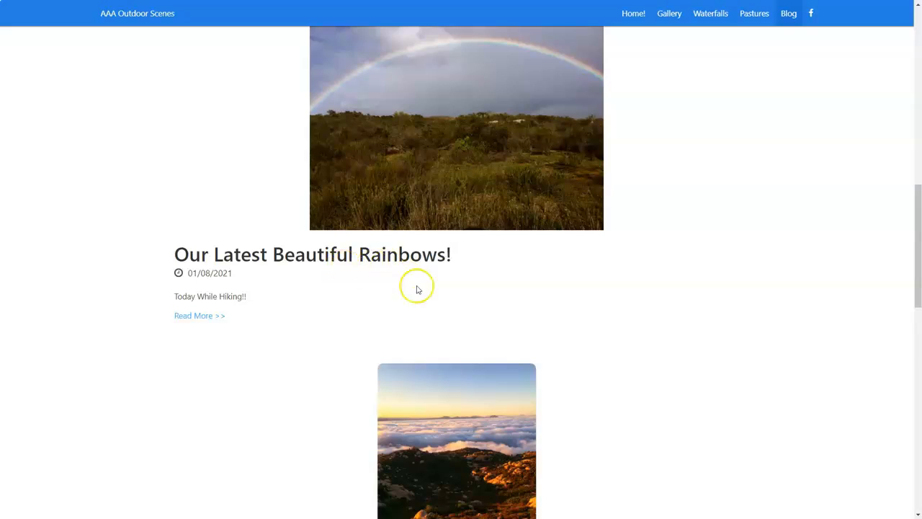
pyautogui.scroll(-3, 415, 288)
pyautogui.scroll(-1, 418, 290)
pyautogui.scroll(-6, 436, 301)
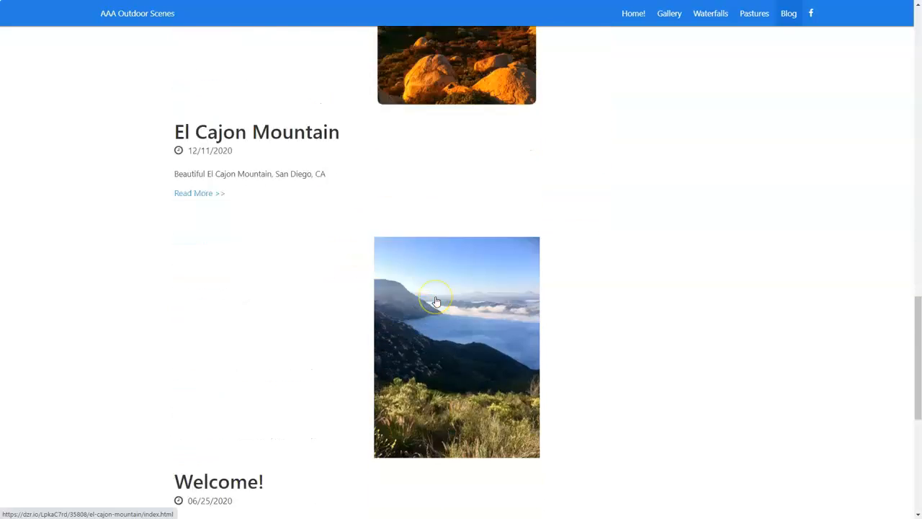
pyautogui.scroll(8, 436, 301)
pyautogui.scroll(3, 346, 415)
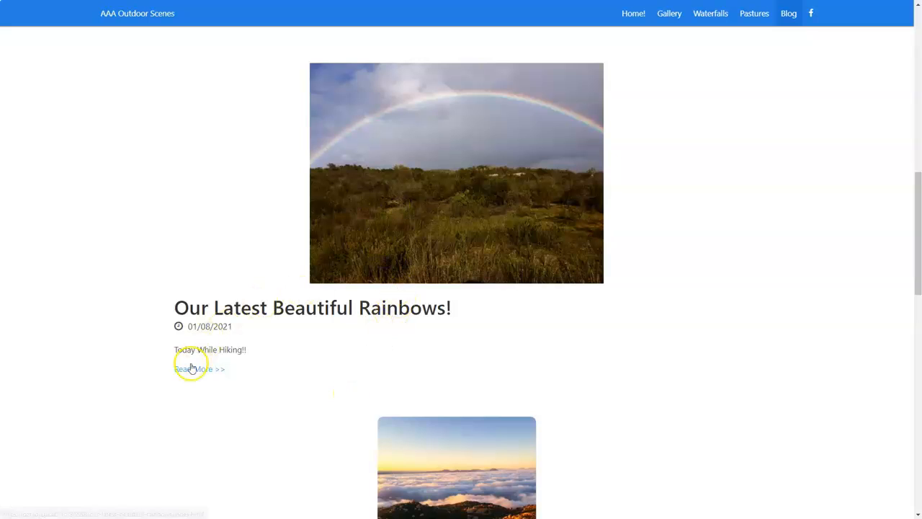
# Step: Open the full Our Latest Beautiful Rainbows! post, examine its text and photos, and go back to the site's home page
pyautogui.click(188, 370)
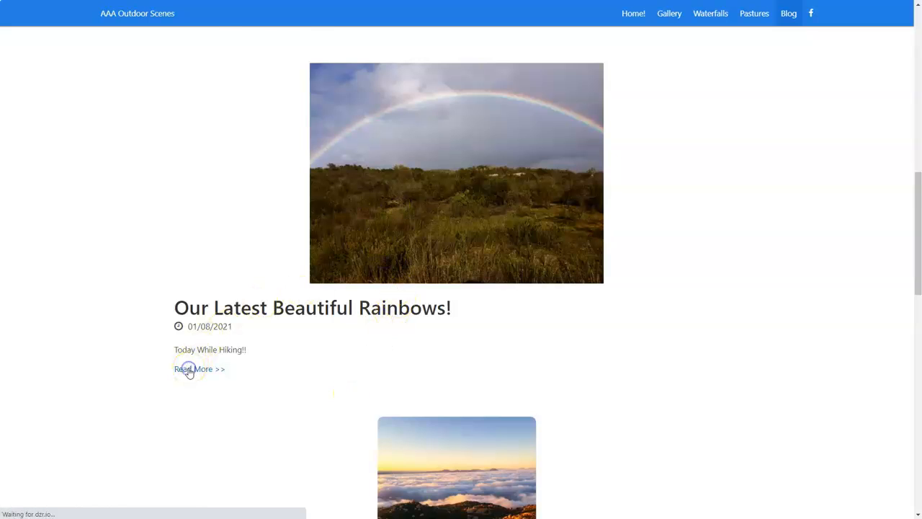
pyautogui.scroll(-5, 444, 253)
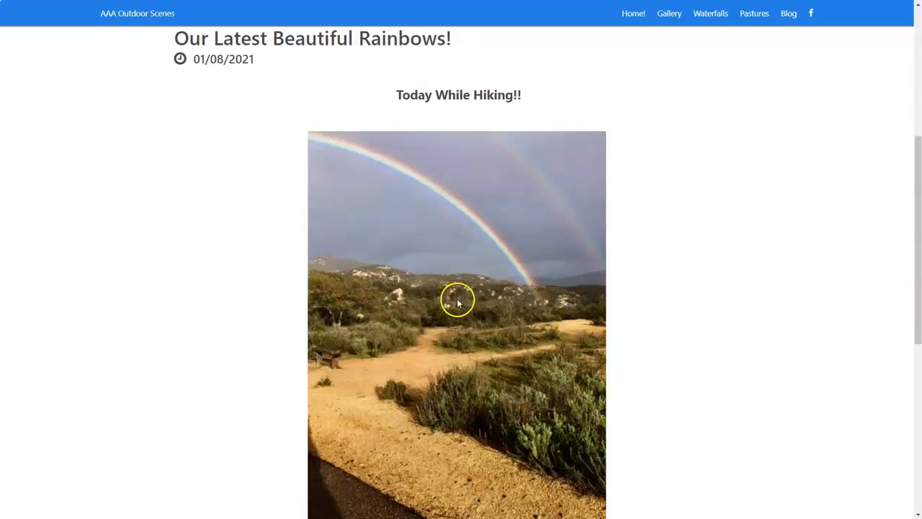
pyautogui.scroll(-1, 444, 255)
pyautogui.scroll(5, 445, 255)
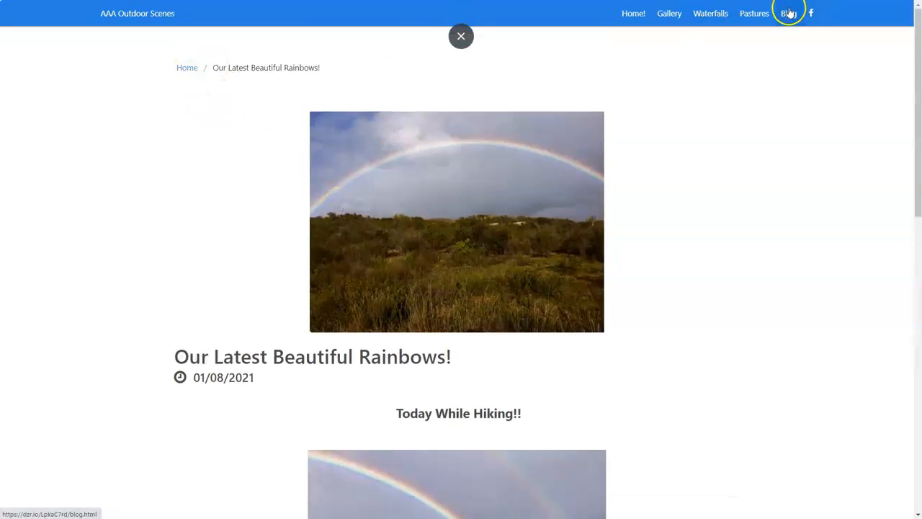
pyautogui.click(195, 72)
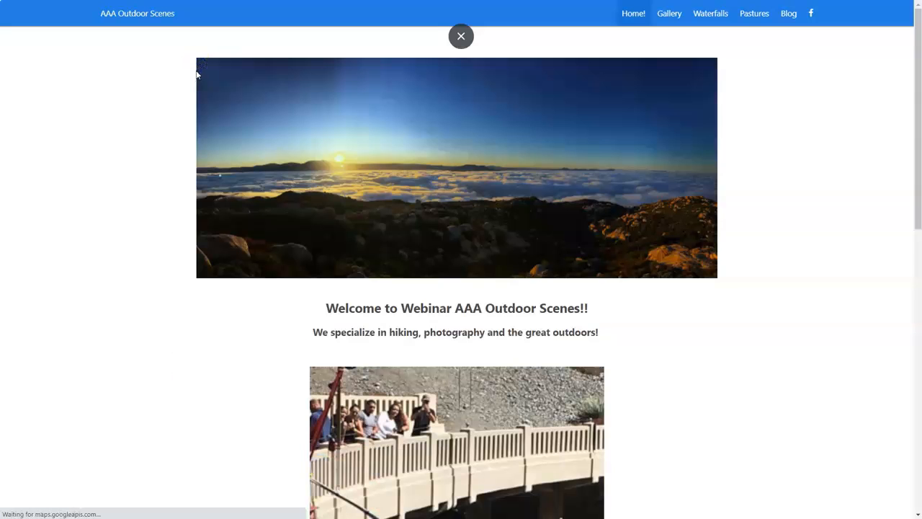
# Step: Review the public Blog page's header photo, welcome heading and rainbow entry again, and return to the website's post list in Dataczar Connect
pyautogui.click(788, 16)
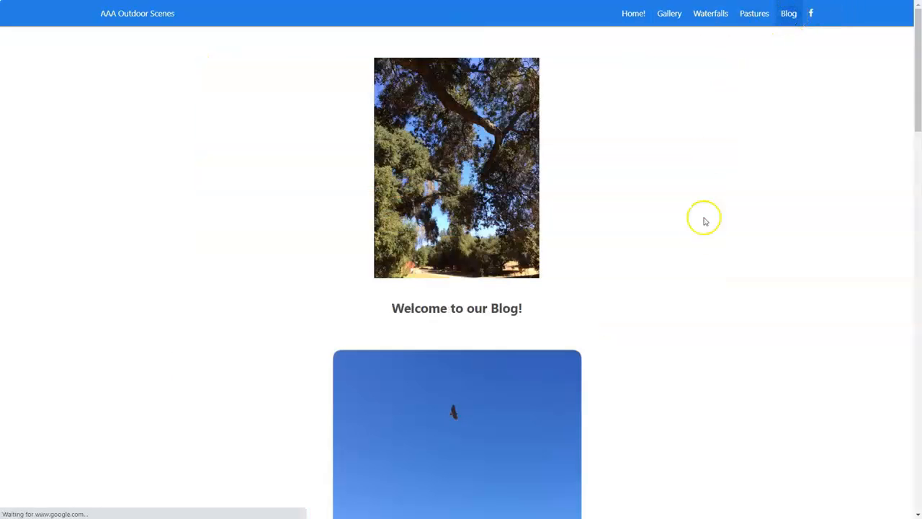
pyautogui.scroll(-3, 696, 241)
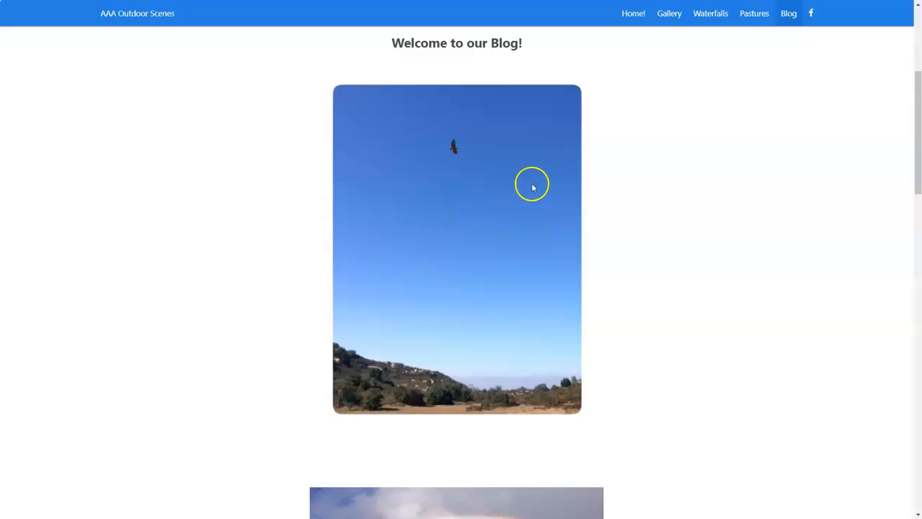
pyautogui.scroll(1, 515, 299)
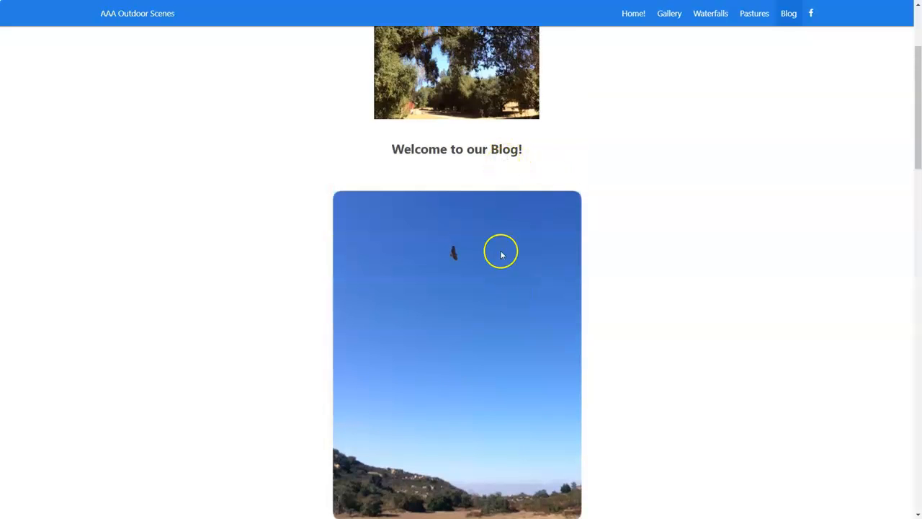
pyautogui.scroll(-1, 503, 309)
pyautogui.scroll(-1, 508, 220)
pyautogui.scroll(-1, 498, 231)
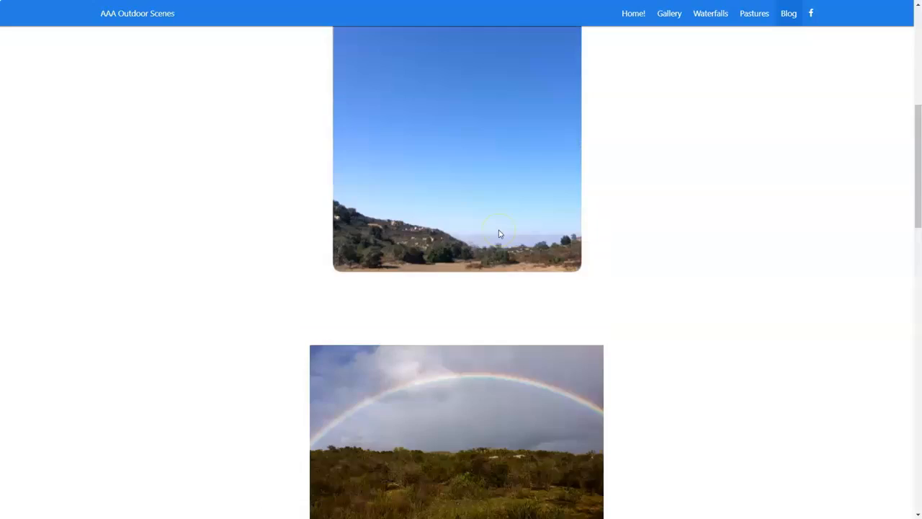
pyautogui.scroll(4, 500, 233)
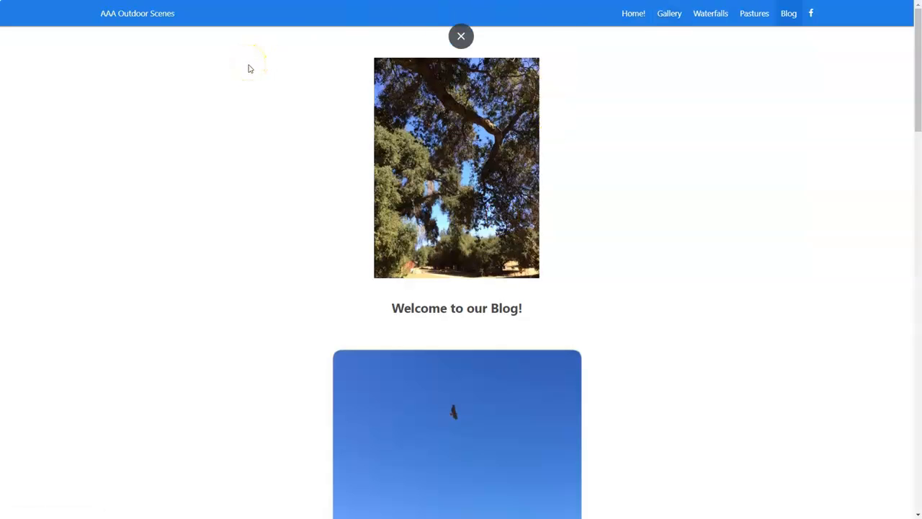
pyautogui.press('Escape')
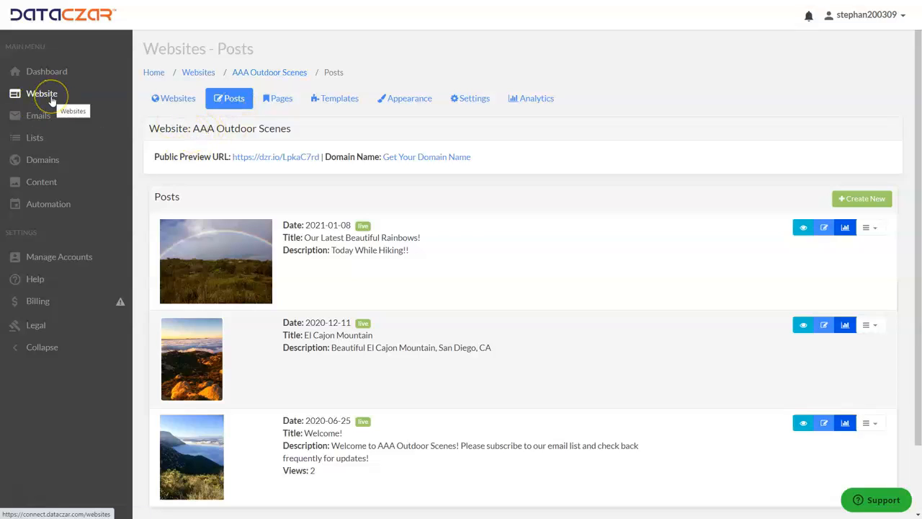
# Step: Find the featured tutorial video How to Start Building Your Website - 3rd Edition in the help section and return to the dashboard
pyautogui.click(40, 283)
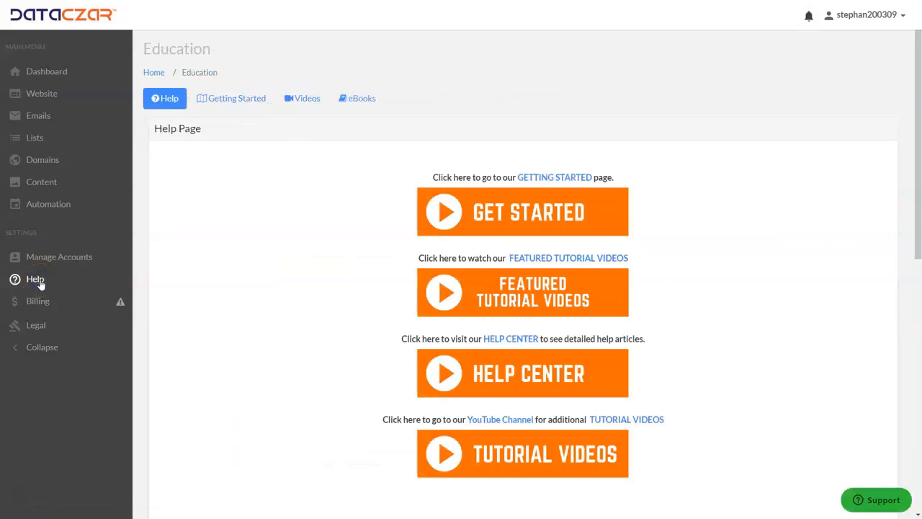
pyautogui.click(526, 301)
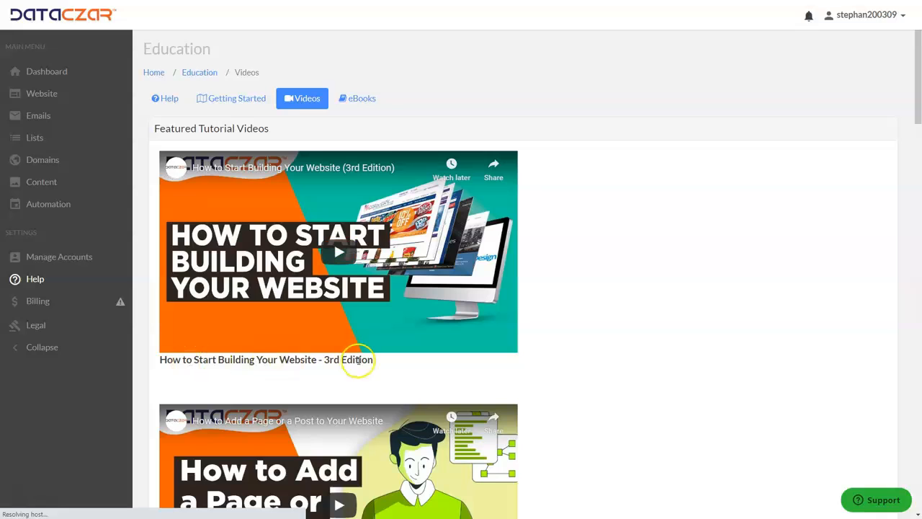
pyautogui.moveTo(375, 362); pyautogui.dragTo(165, 359)
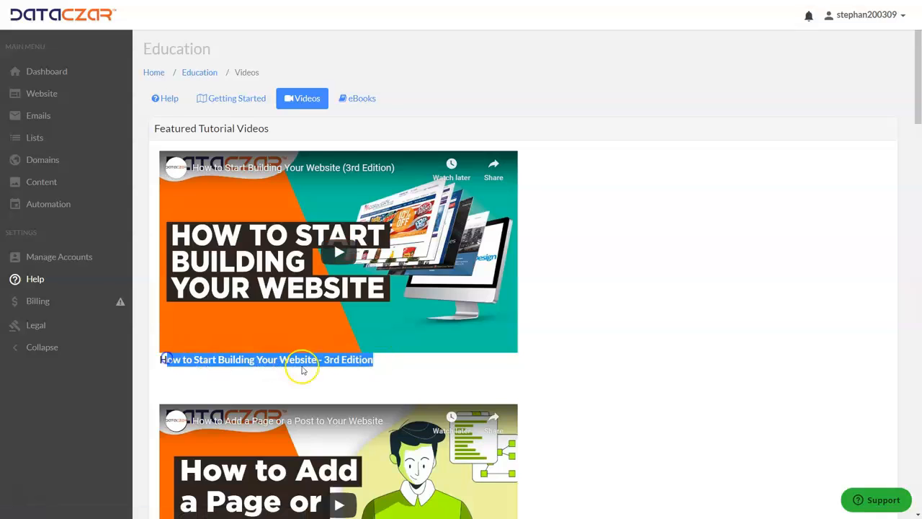
pyautogui.click(393, 363)
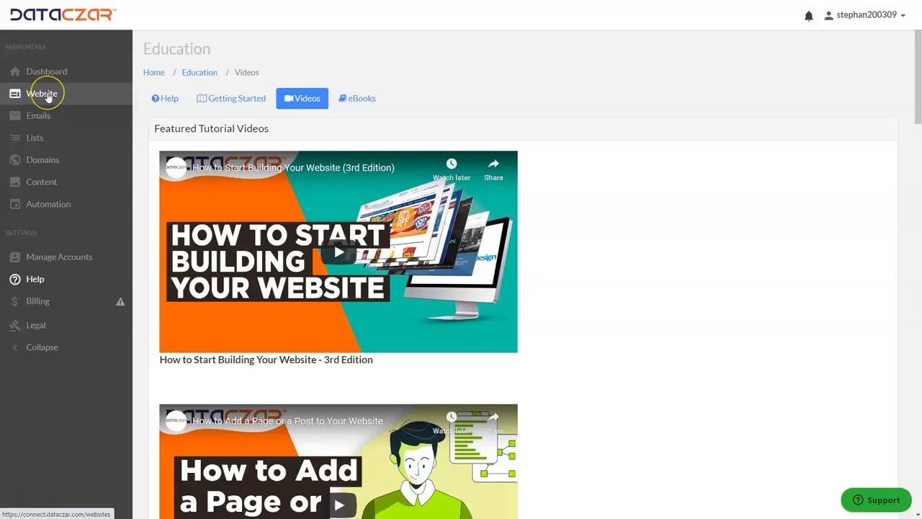
pyautogui.click(64, 70)
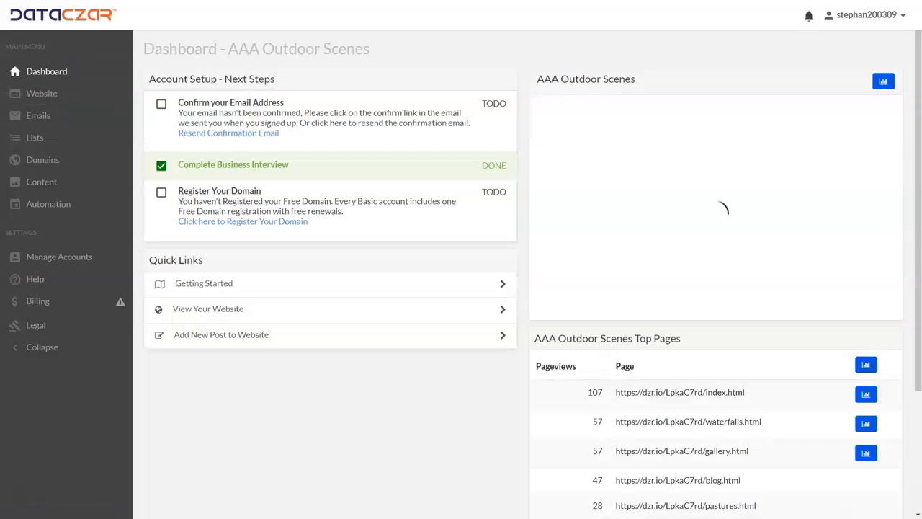